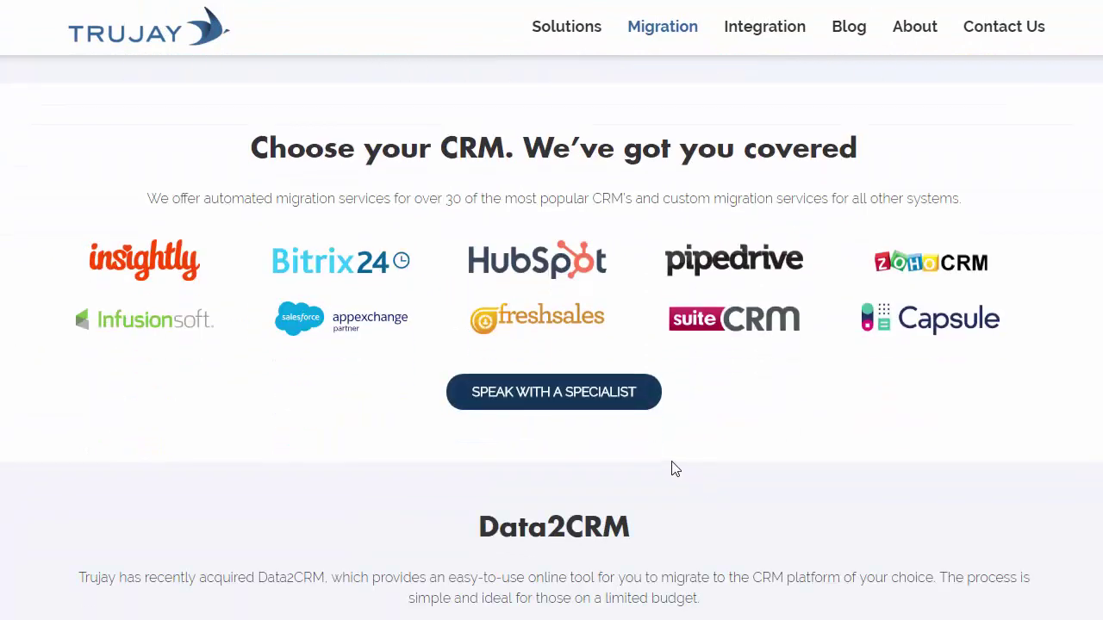
# Start the Data2CRM data migration wizard and choose Pipedrive as the current CRM
pyautogui.scroll(-2, 594, 459)
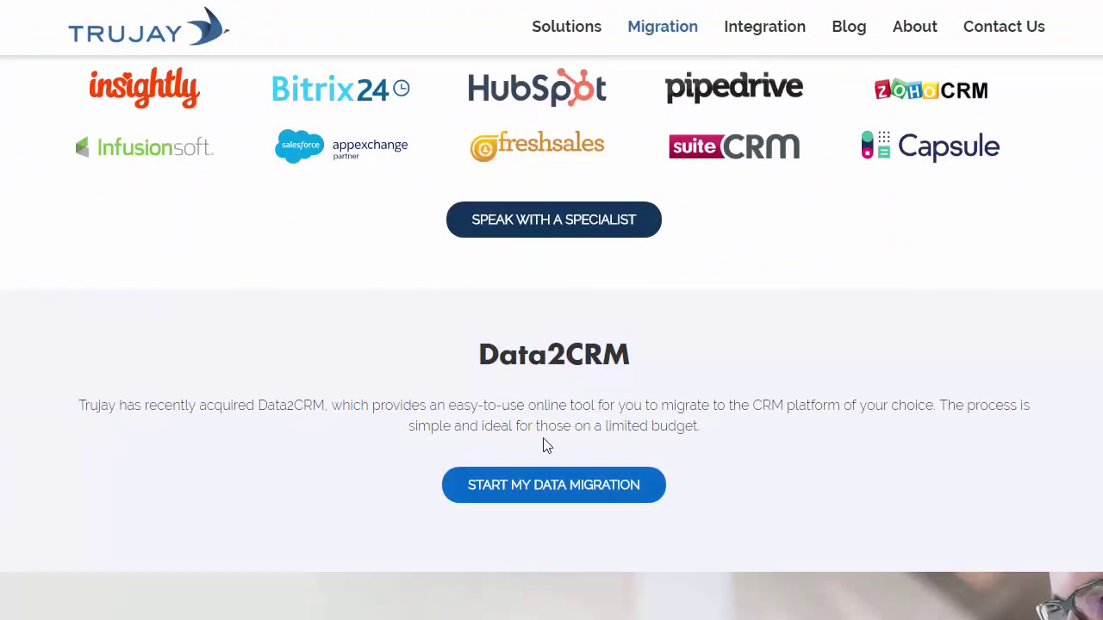
pyautogui.click(534, 486)
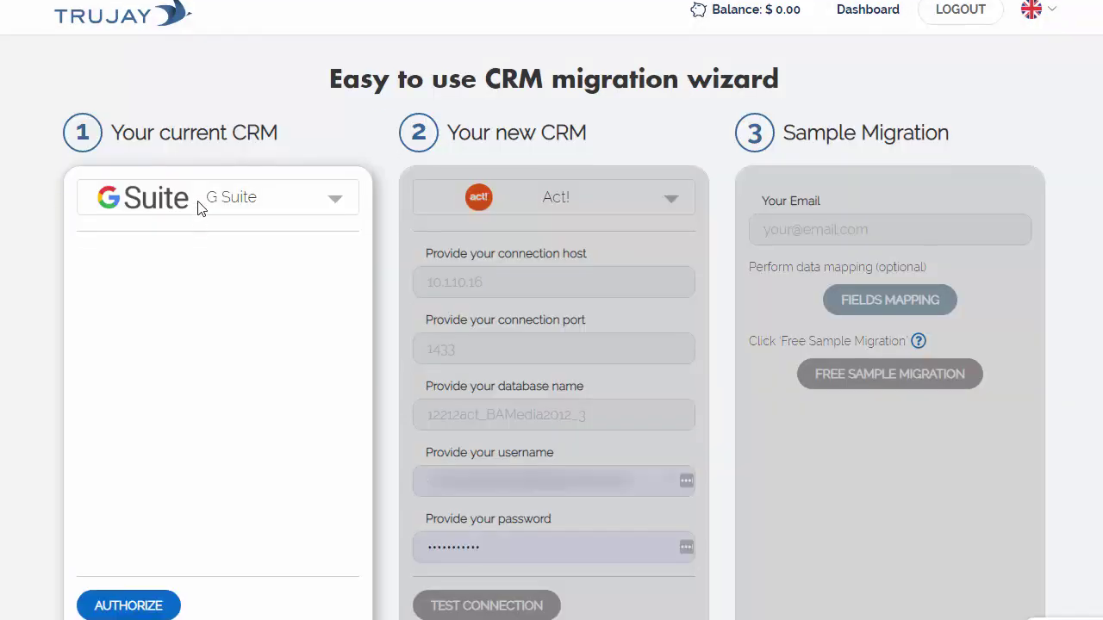
pyautogui.click(198, 207)
pyautogui.write('pi')
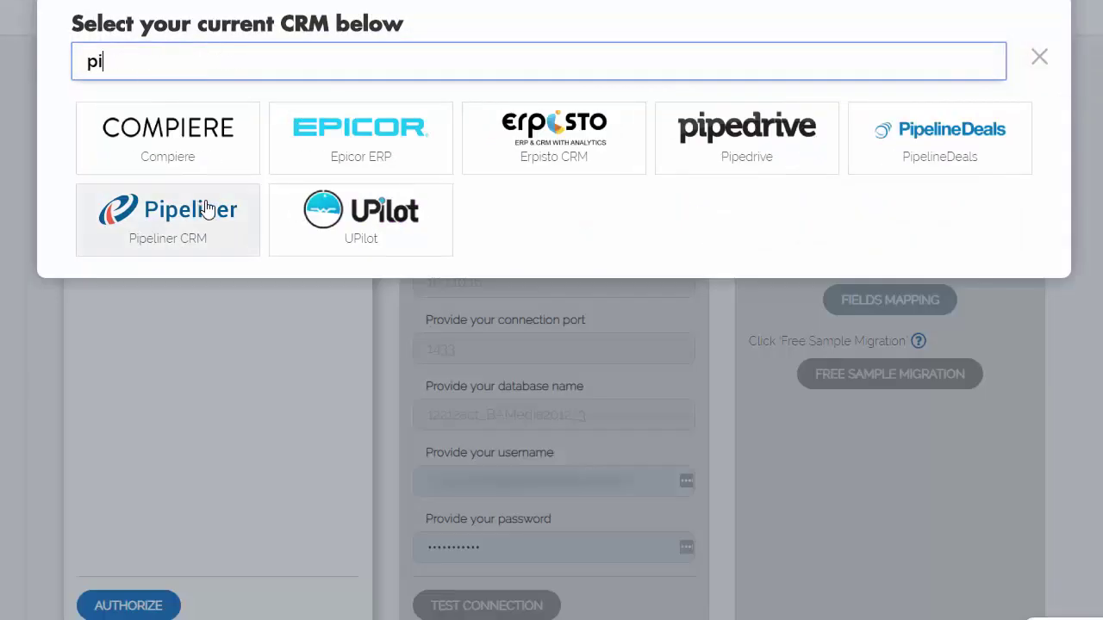
pyautogui.click(737, 147)
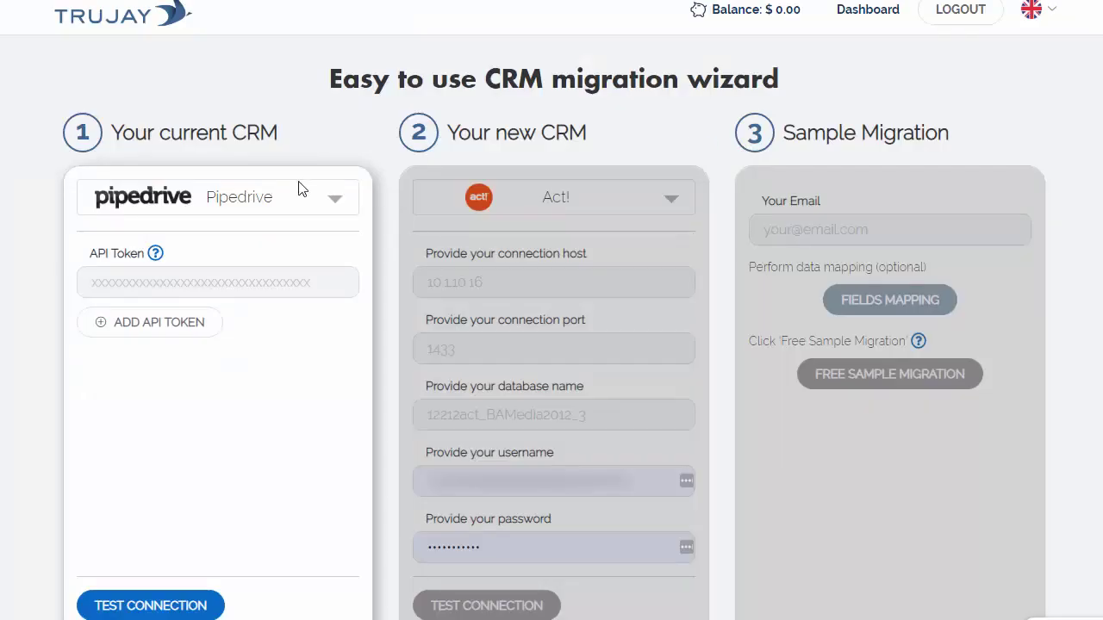
# Paste the Pipedrive API token into the current CRM settings and test the connection
pyautogui.click(111, 272)
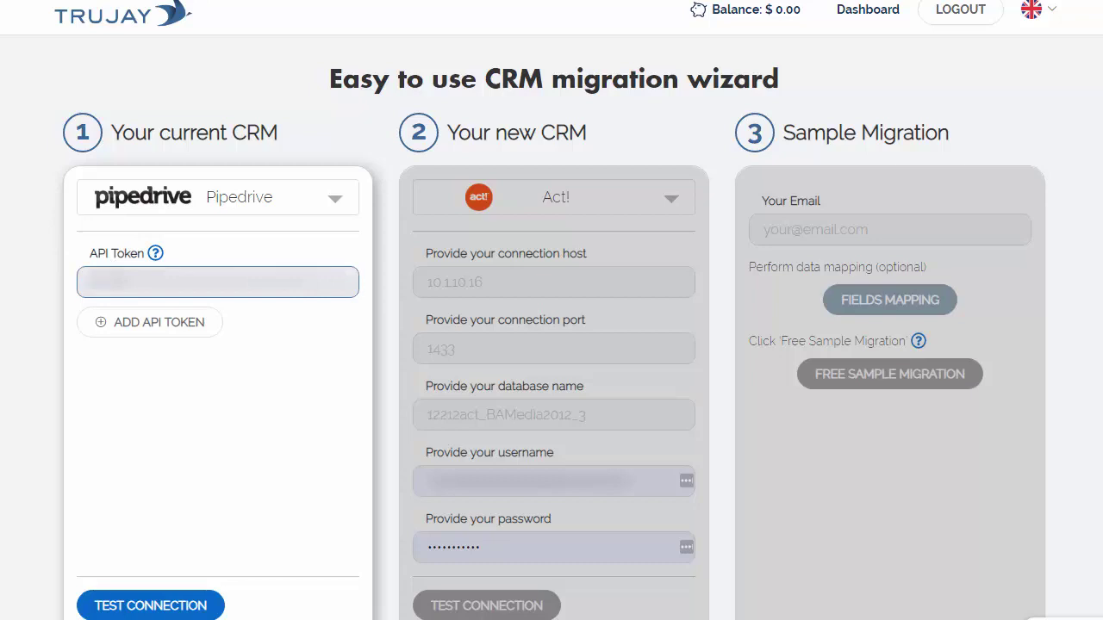
pyautogui.hotkey('ctrl', 'v')
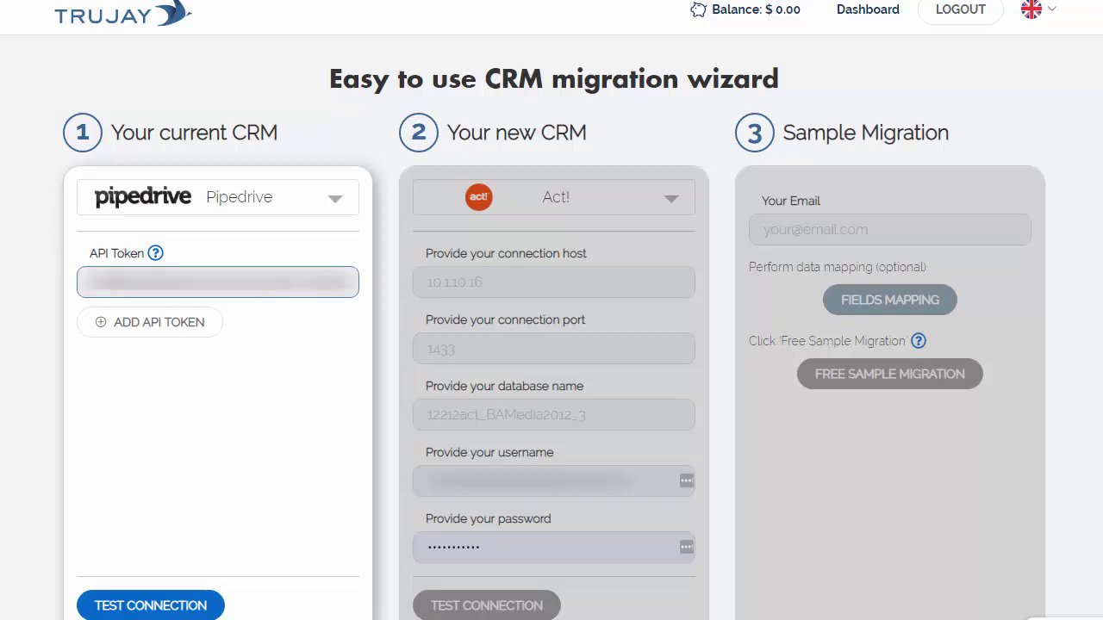
pyautogui.click(142, 606)
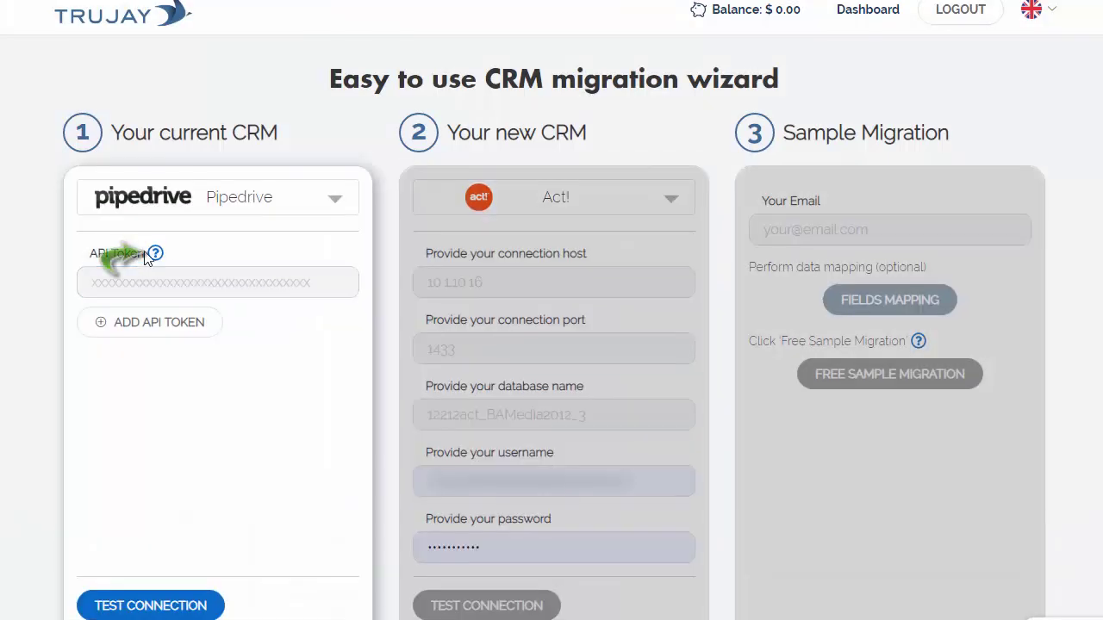
# View the help on finding the Pipedrive API key, including its video guide, and close it
pyautogui.click(154, 254)
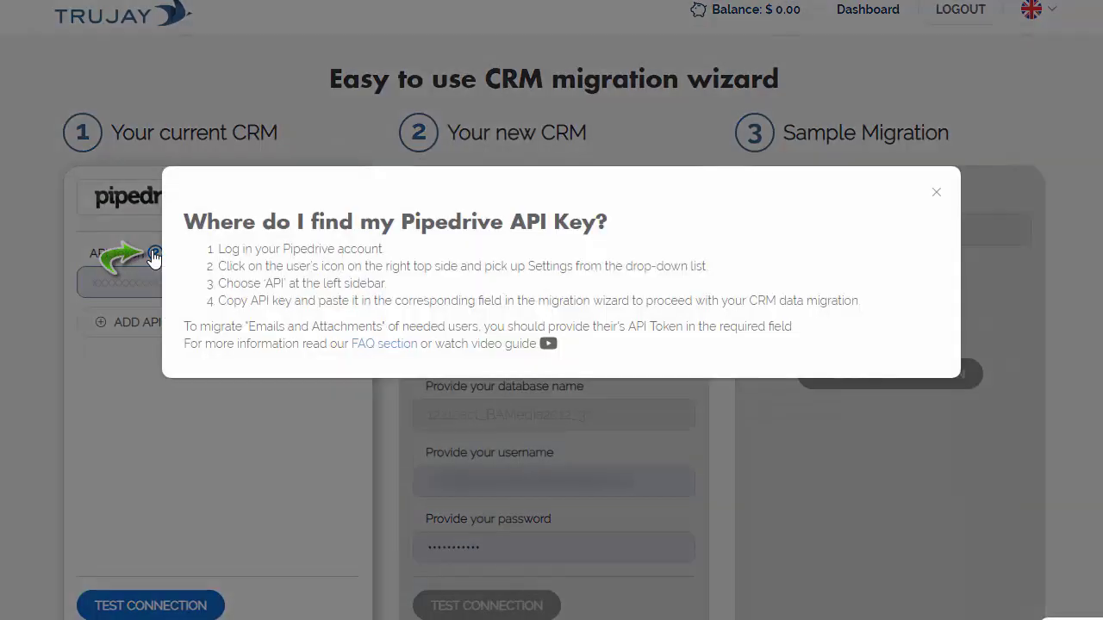
pyautogui.click(379, 347)
pyautogui.click(548, 345)
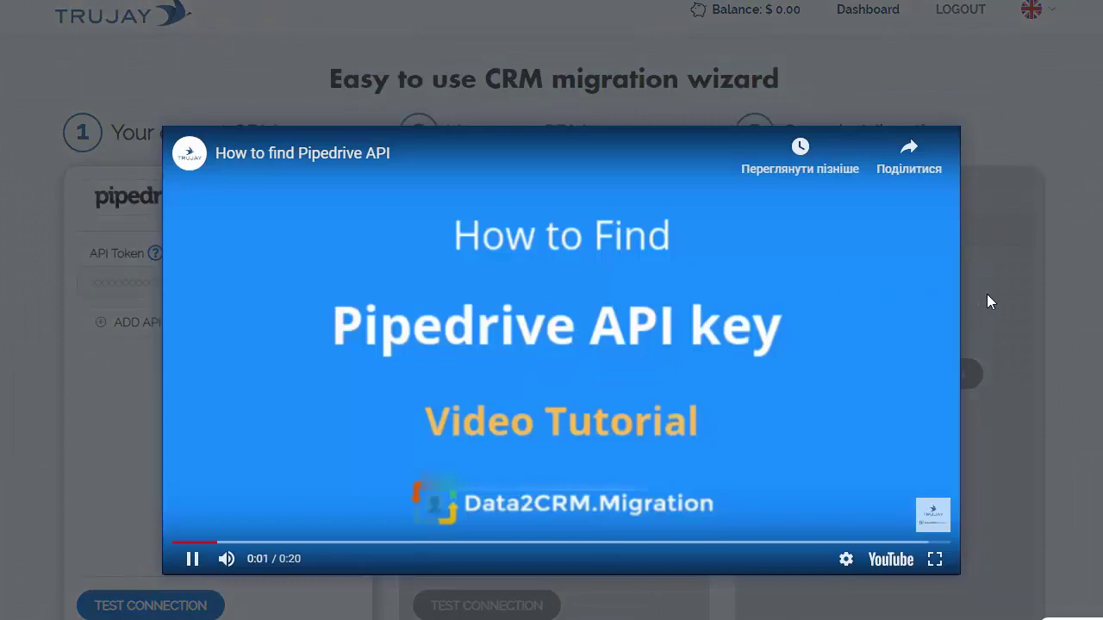
pyautogui.click(986, 293)
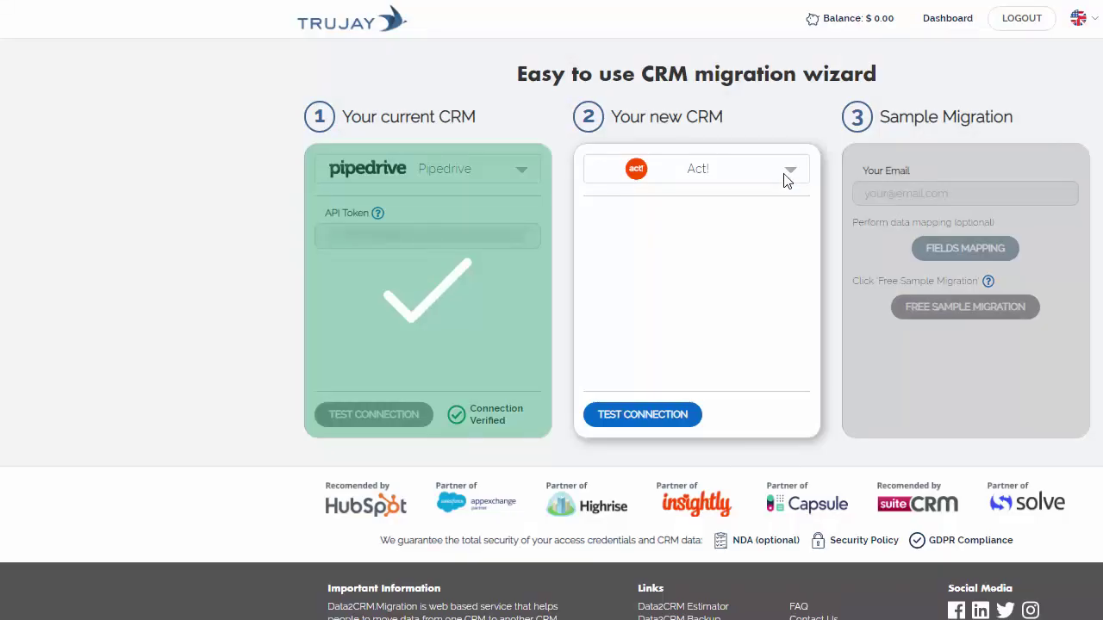
# Choose Salesforce as the new CRM and start its authorization
pyautogui.click(786, 180)
pyautogui.write('sa')
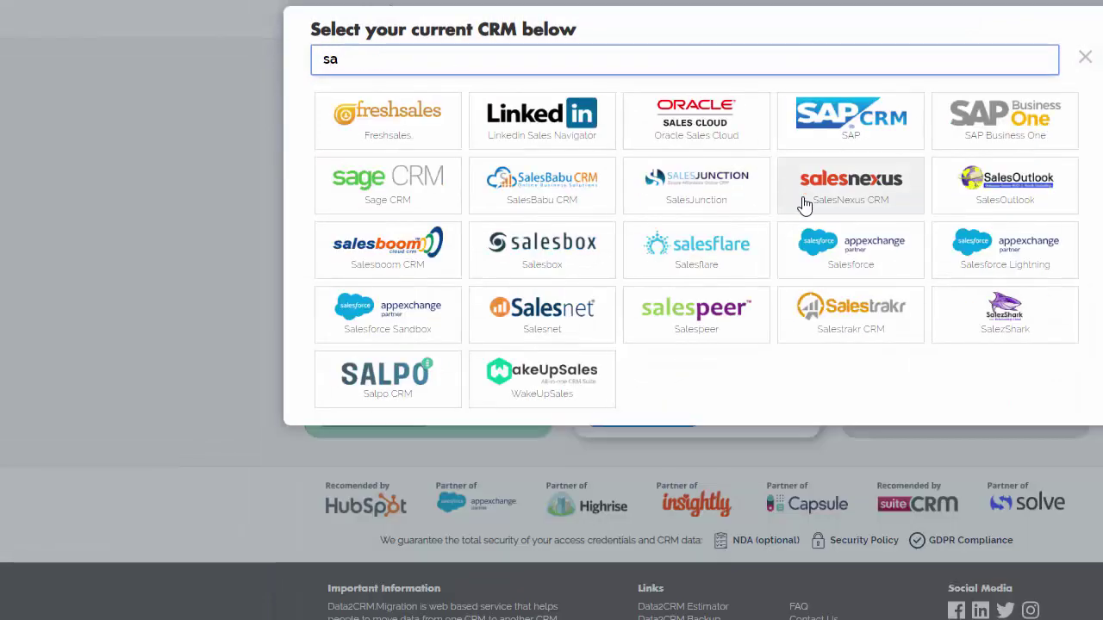
pyautogui.click(812, 250)
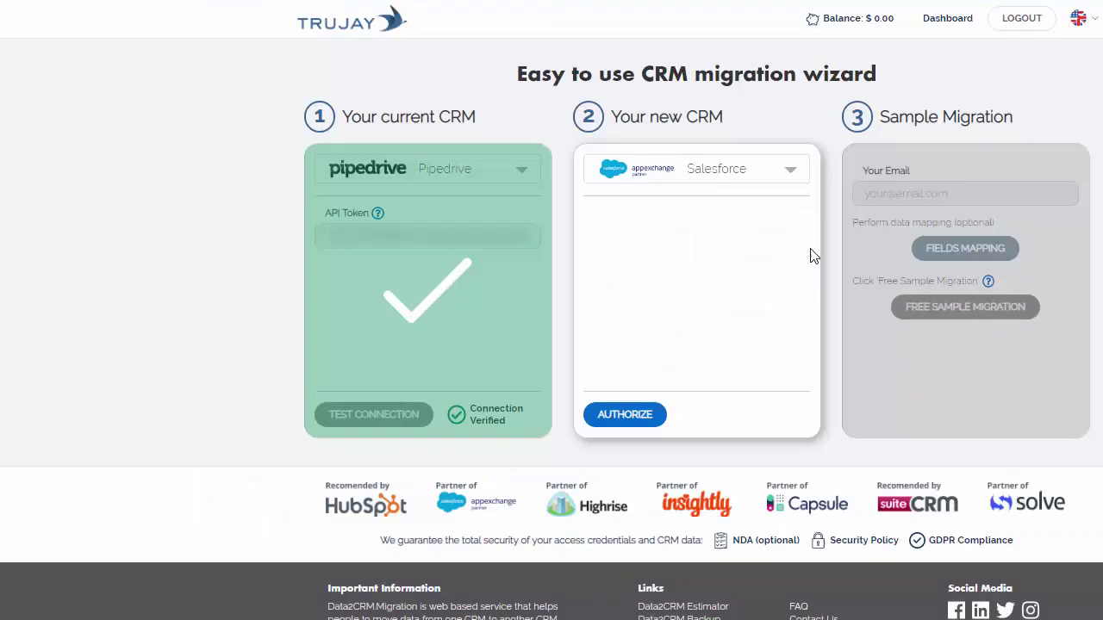
pyautogui.click(642, 415)
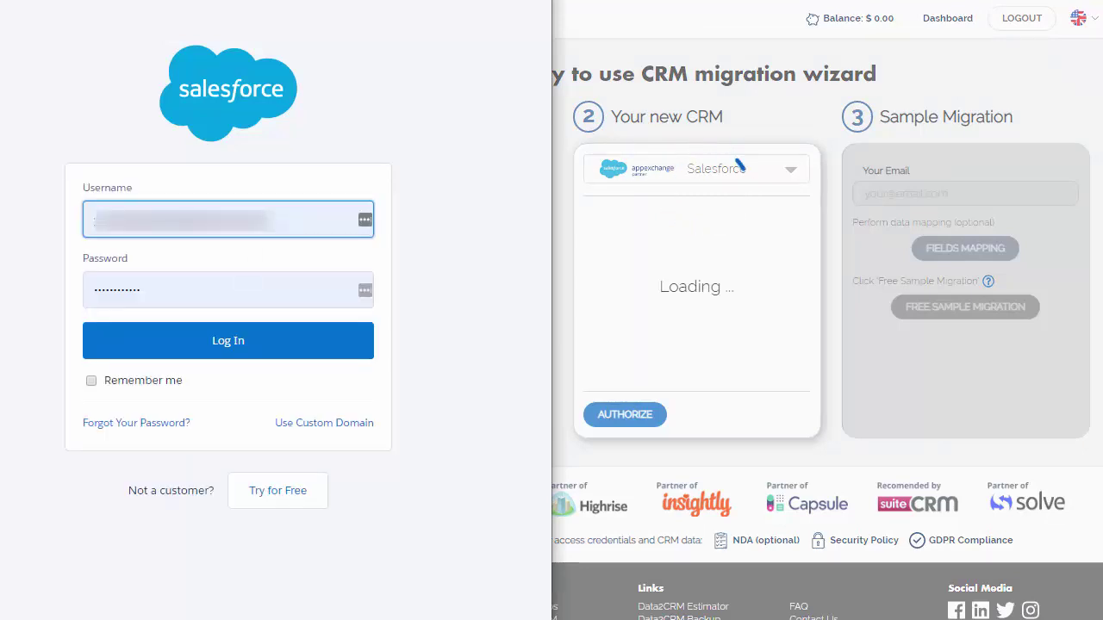
# Replace the Salesforce username and password with the account's credentials and log in
pyautogui.moveTo(272, 221); pyautogui.dragTo(91, 221)
pyautogui.hotkey('ctrl', 'v')
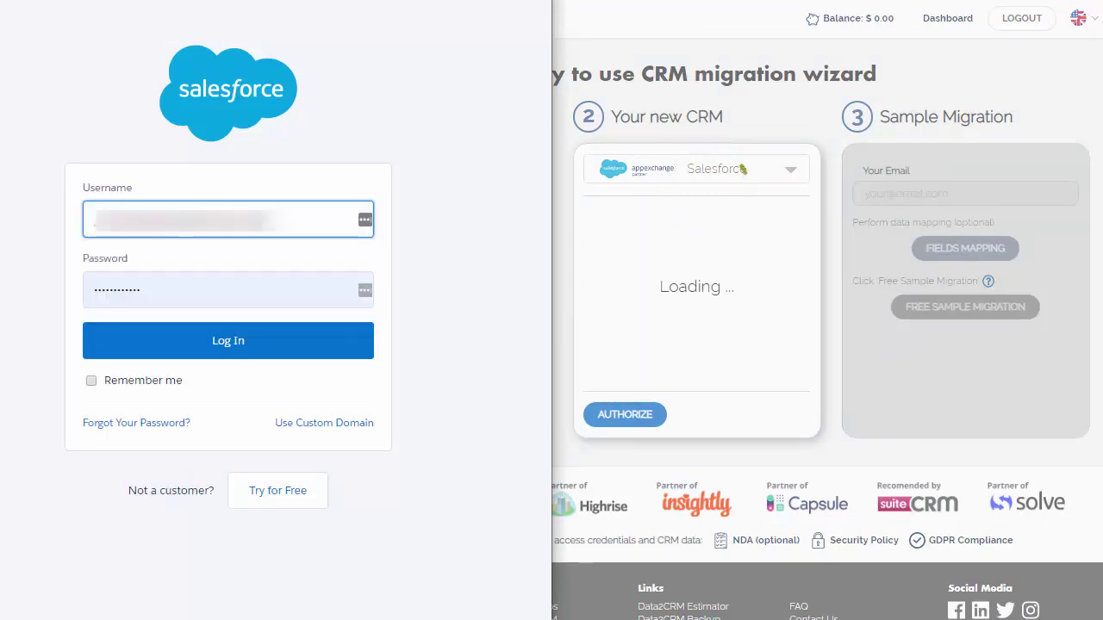
pyautogui.click(234, 297)
pyautogui.hotkey('ctrl', 'a')
pyautogui.hotkey('ctrl', 'v')
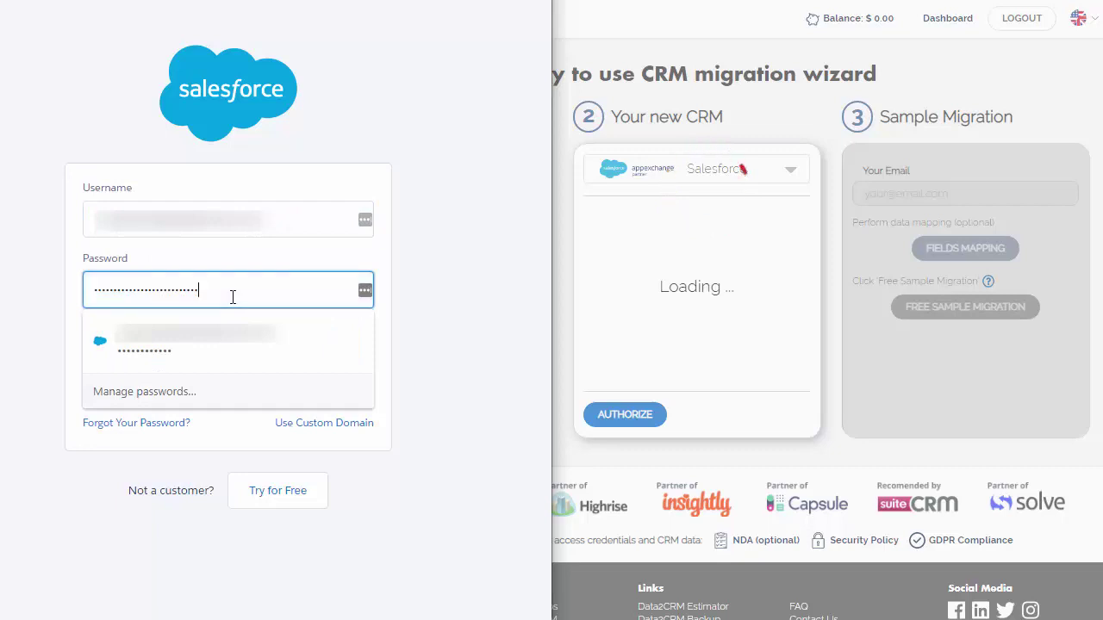
pyautogui.click(404, 345)
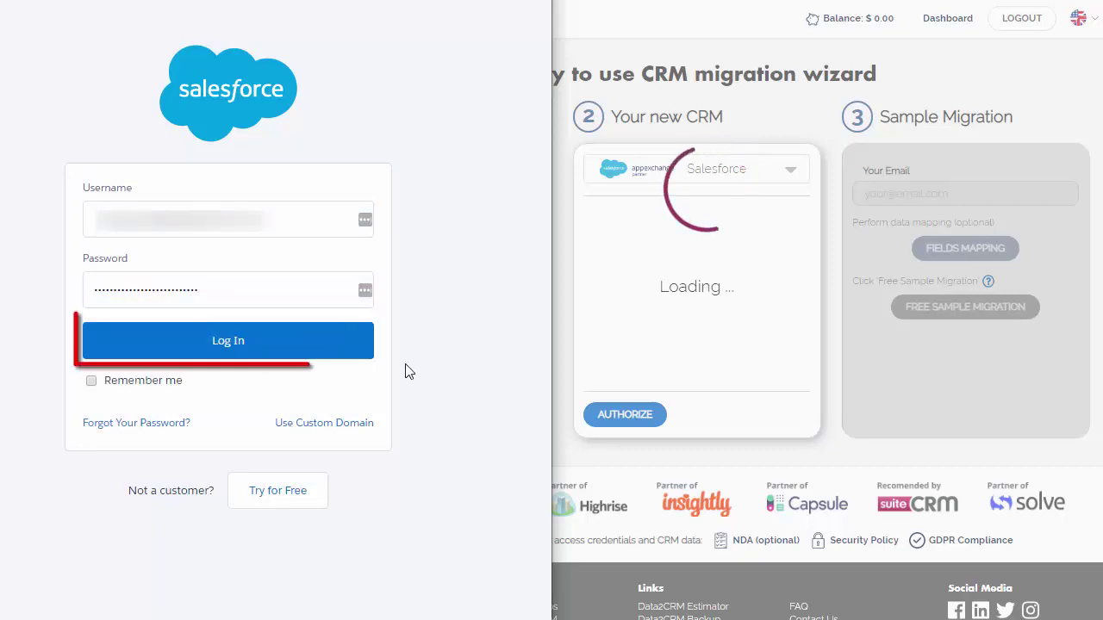
pyautogui.click(267, 336)
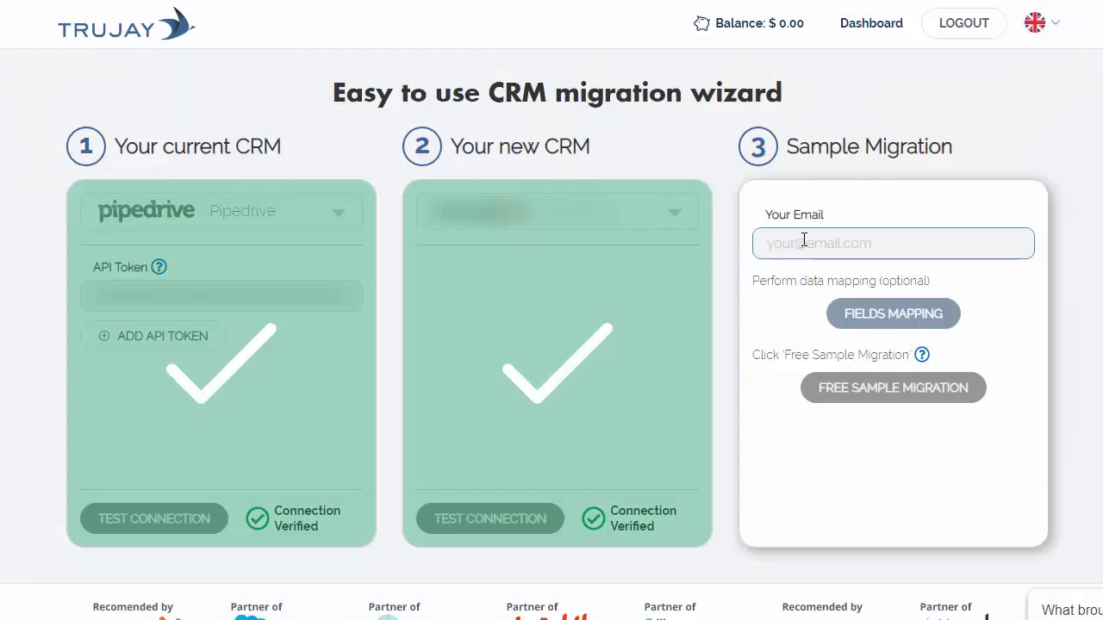
# Enter the email address for the sample results and start the free sample migration
pyautogui.hotkey('ctrl', 'v')
pyautogui.click(840, 385)
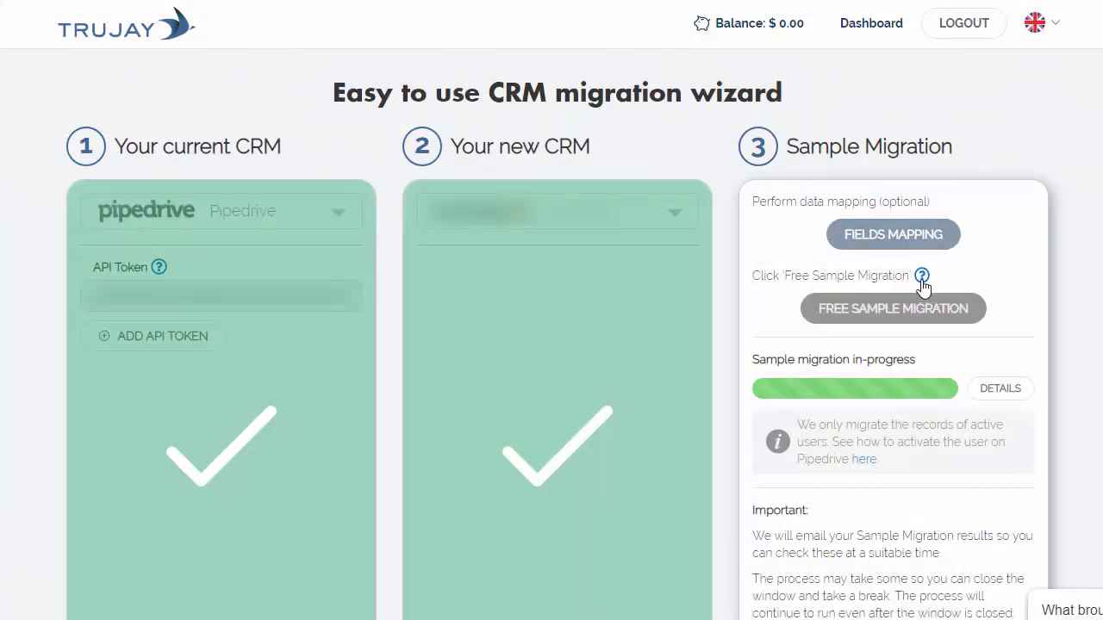
# Review the sample migration's progress details and the explanation of how the free sample works
pyautogui.click(995, 394)
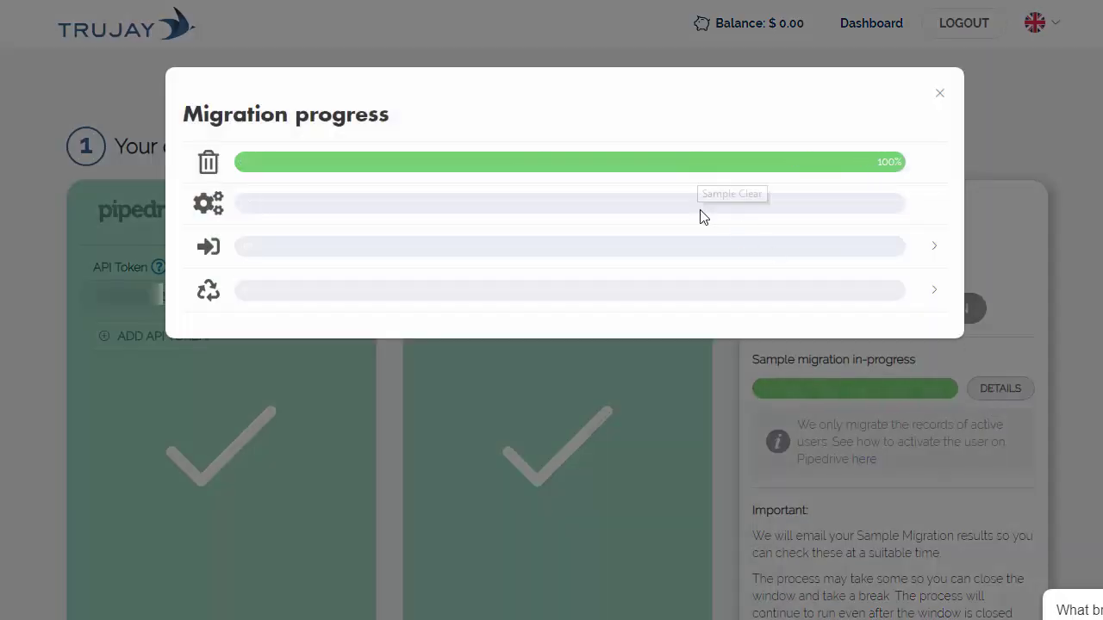
pyautogui.click(939, 93)
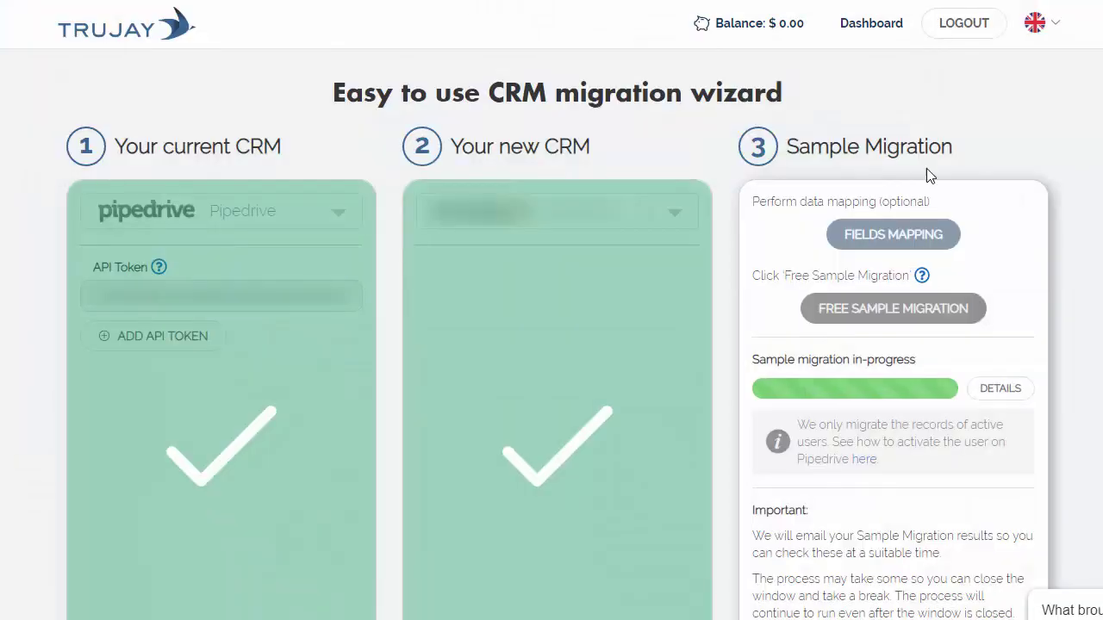
pyautogui.click(921, 276)
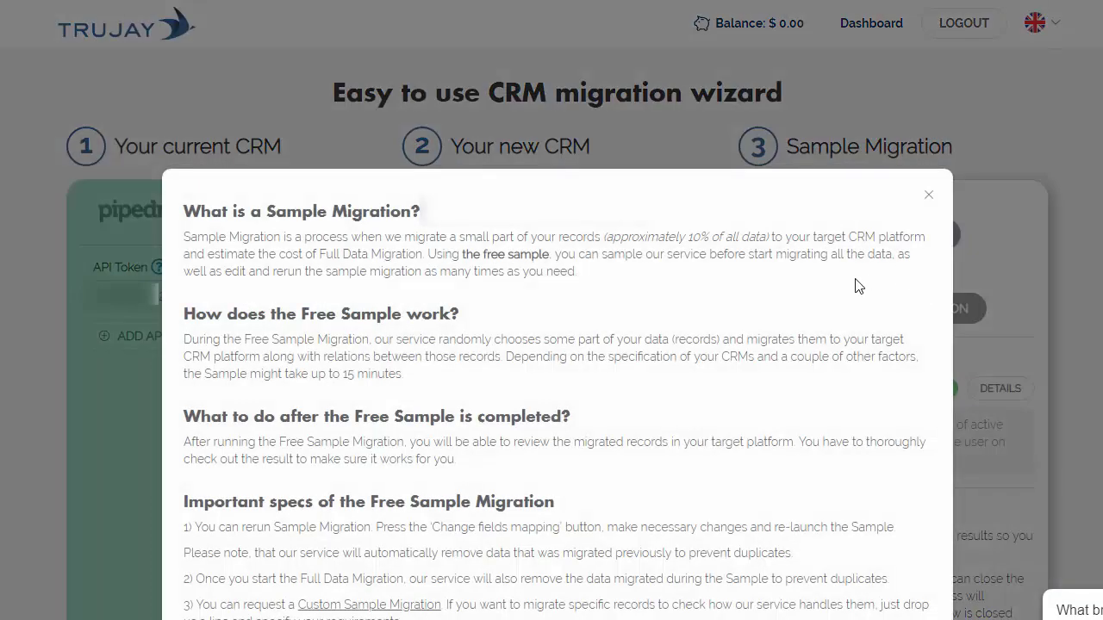
pyautogui.click(926, 200)
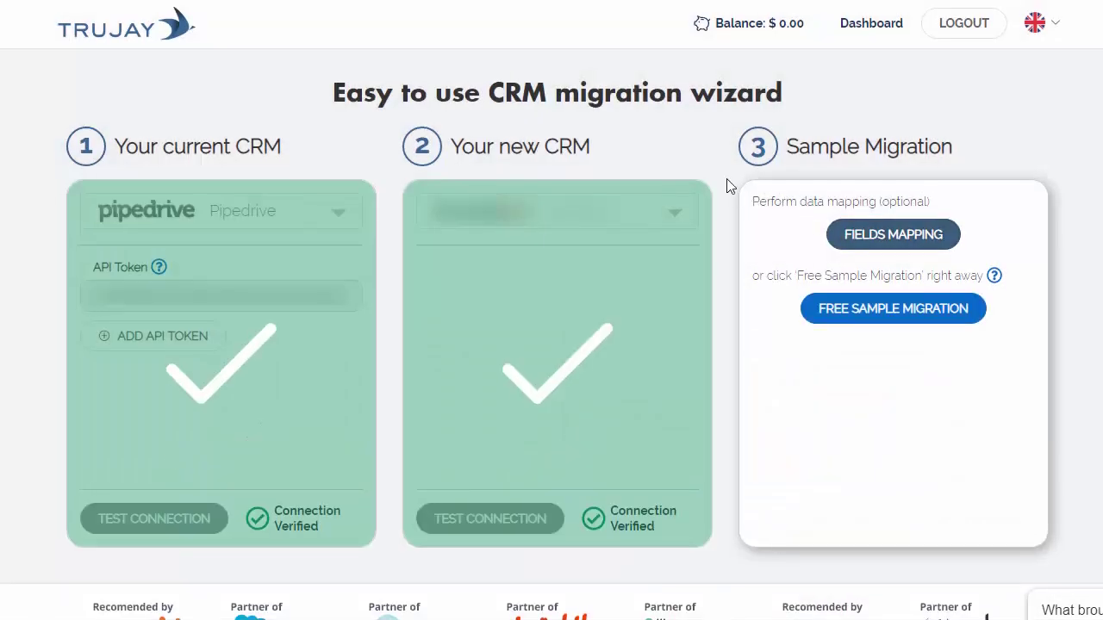
# Open the migration options for fields mapping and exclude the Emails and Notes modules from the migration
pyautogui.click(836, 235)
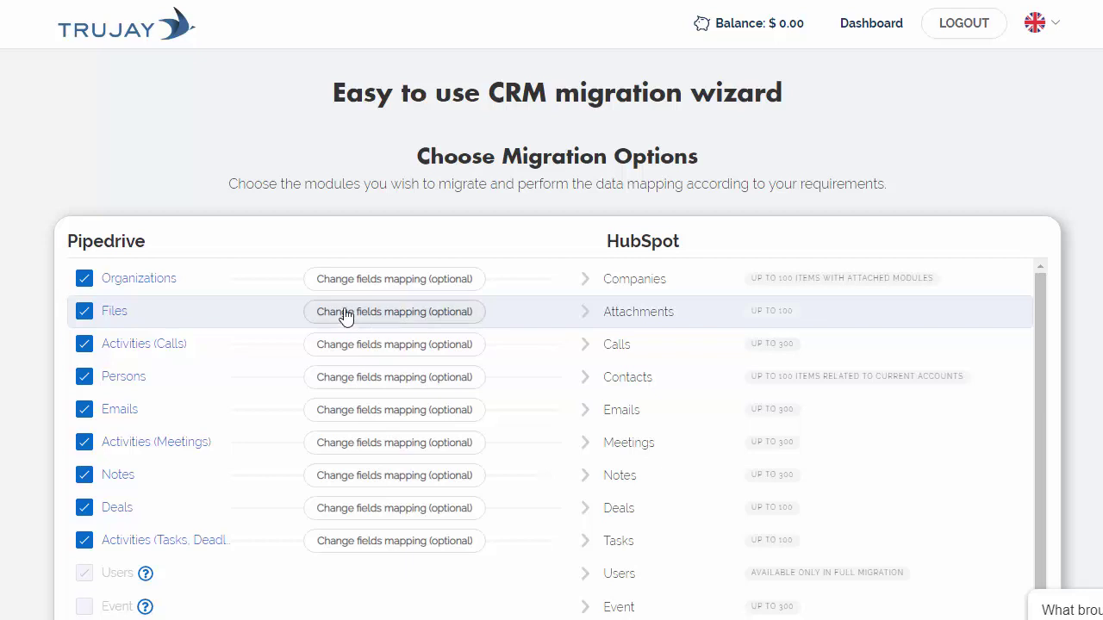
pyautogui.click(84, 312)
pyautogui.click(84, 312)
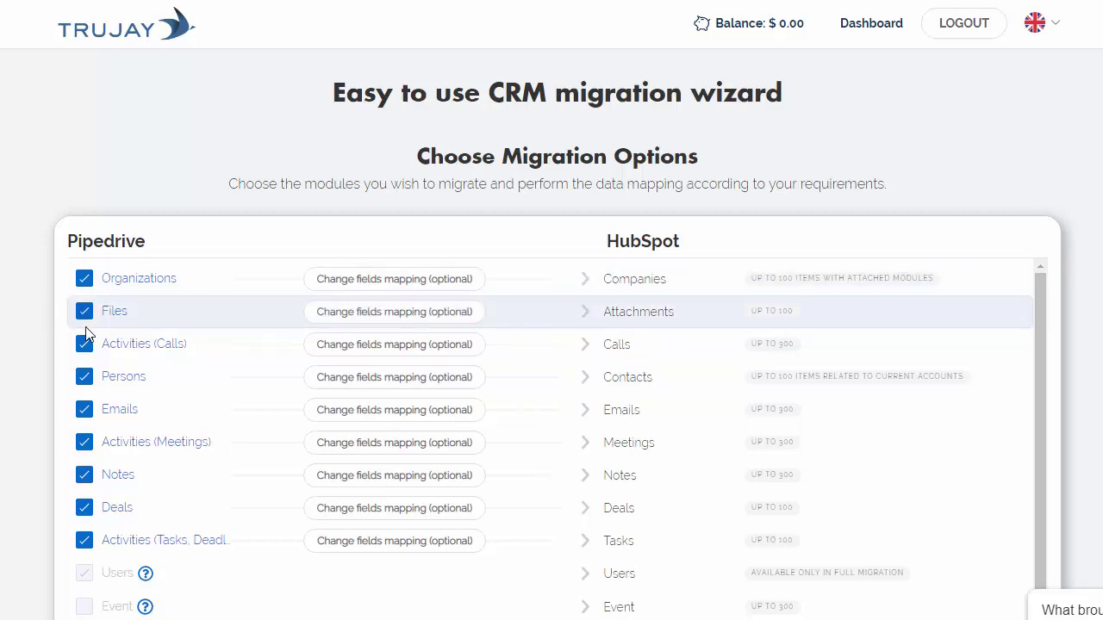
pyautogui.click(85, 410)
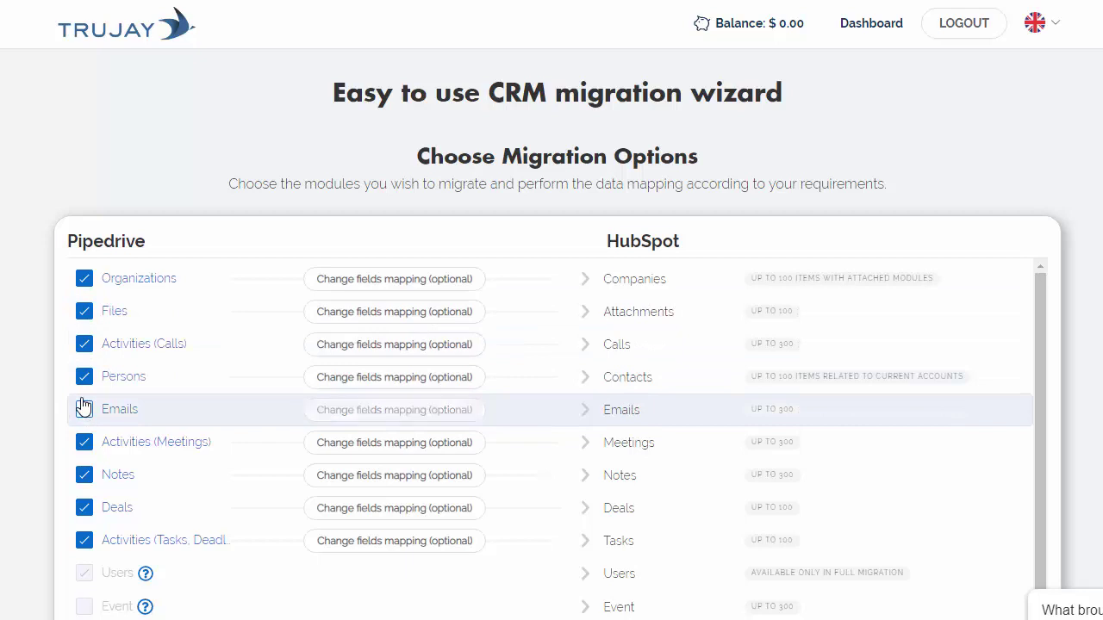
pyautogui.click(84, 476)
# Check the target user selection under Users Matching without changing the assigned user
pyautogui.scroll(-3, 303, 504)
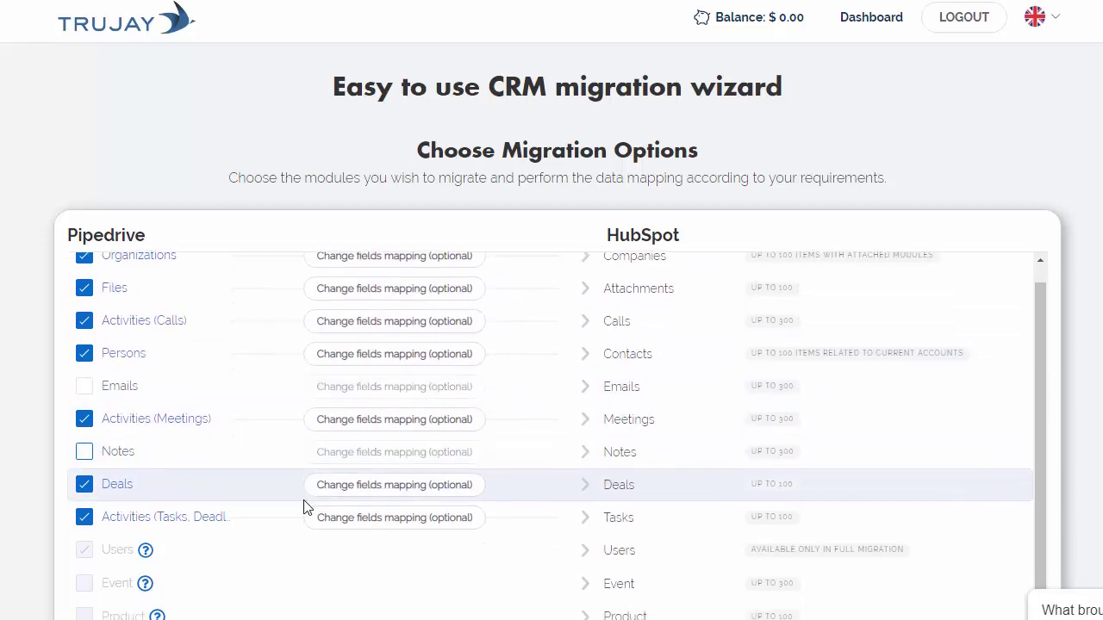
pyautogui.scroll(-2, 312, 517)
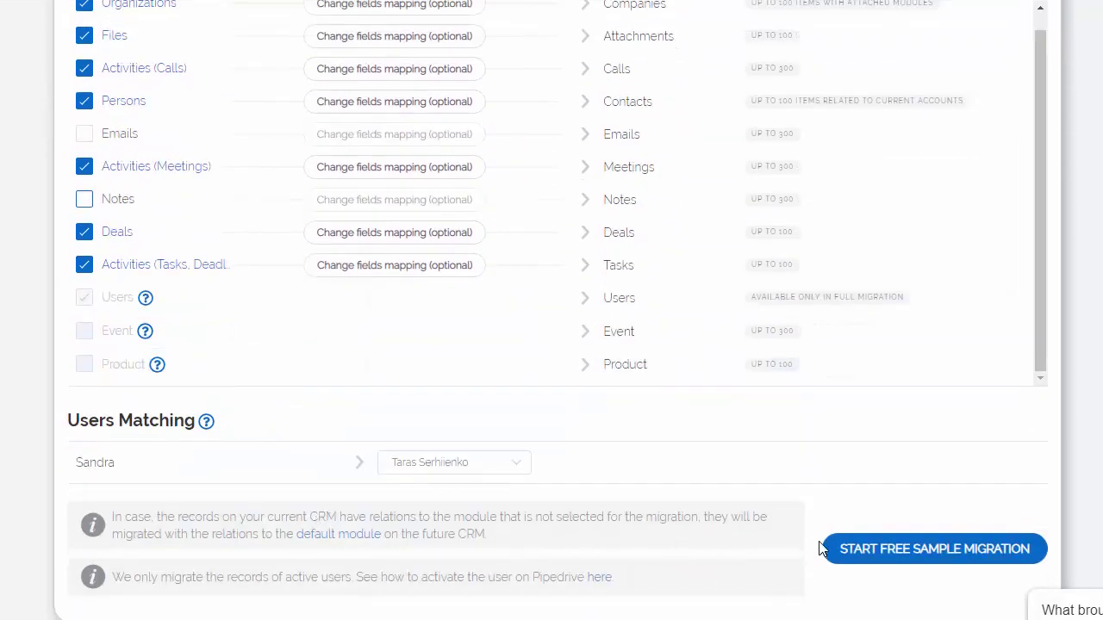
pyautogui.click(444, 471)
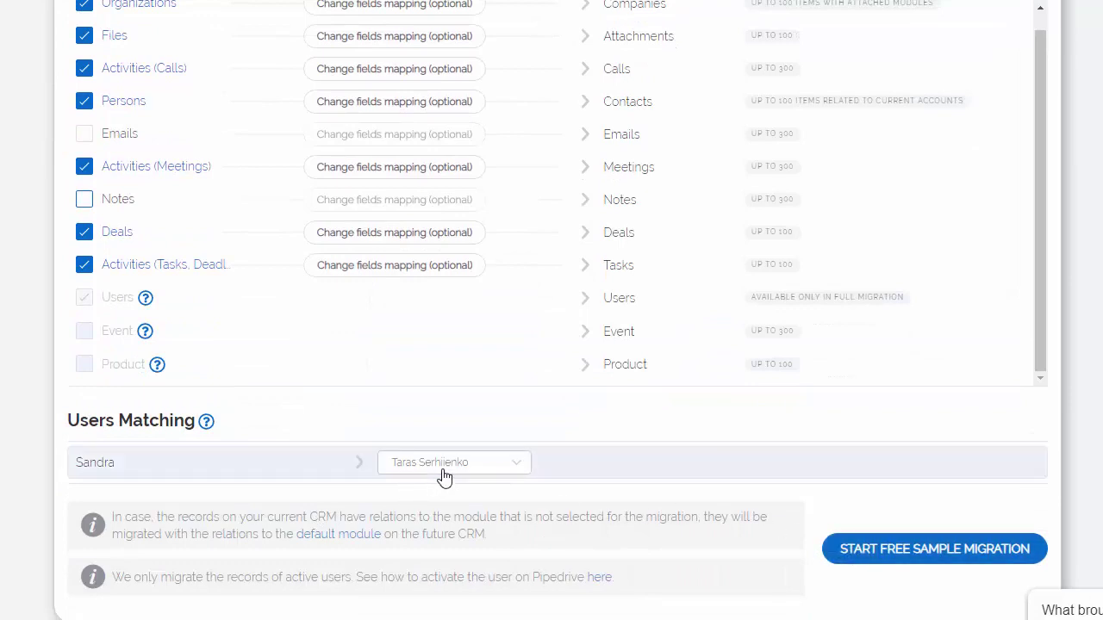
pyautogui.click(520, 470)
# Open the module mapping and look through the Files, Activities (Calls) and Persons field mappings
pyautogui.scroll(1, 325, 388)
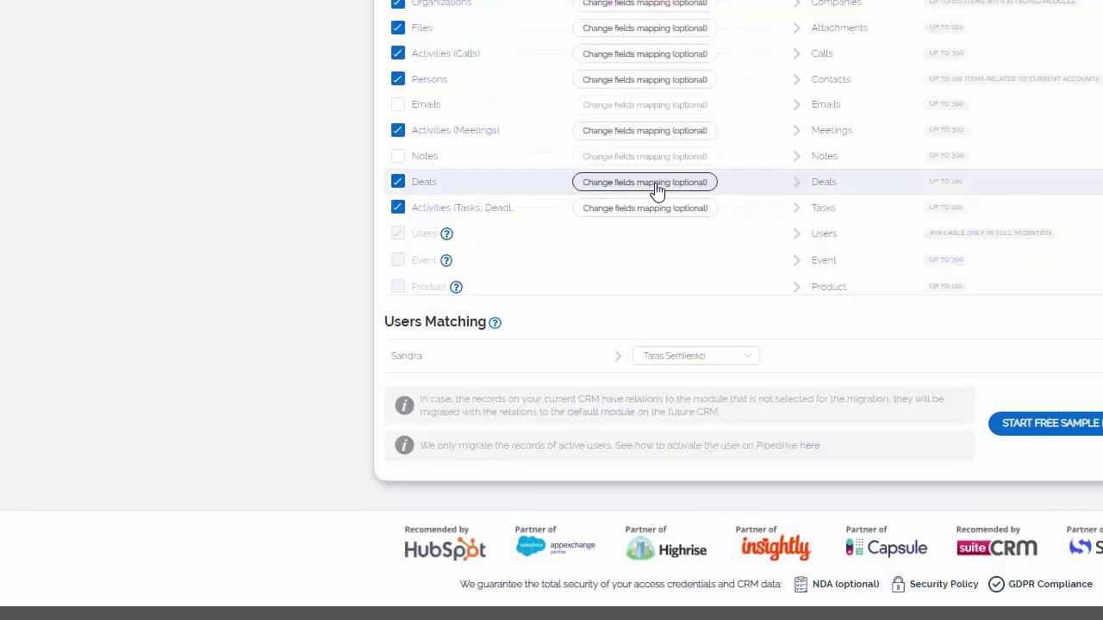
pyautogui.click(376, 257)
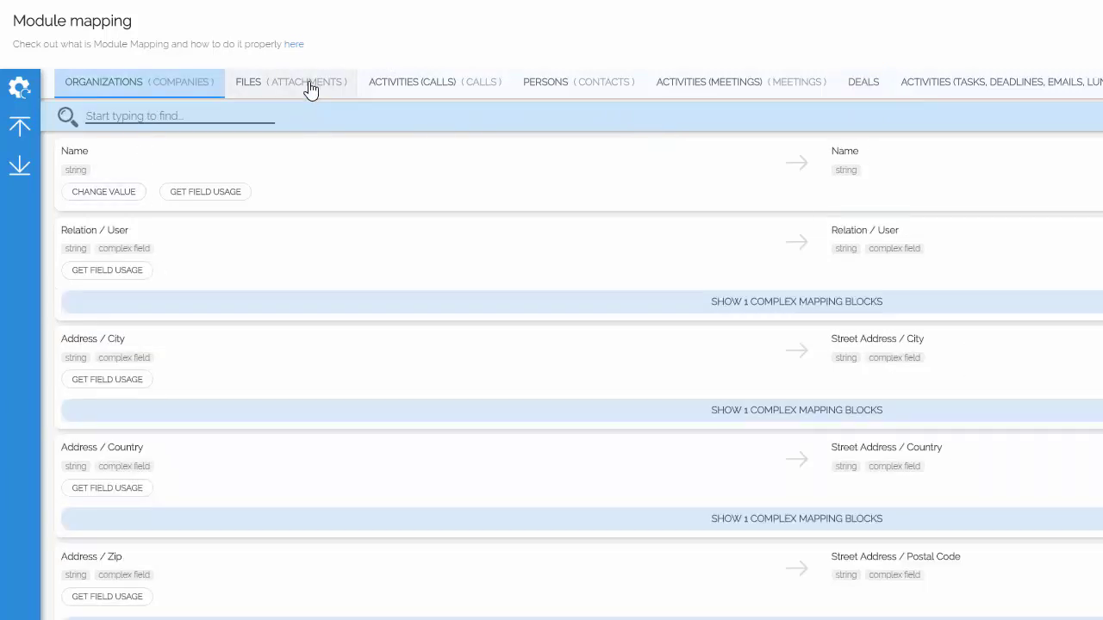
pyautogui.click(319, 86)
pyautogui.click(387, 96)
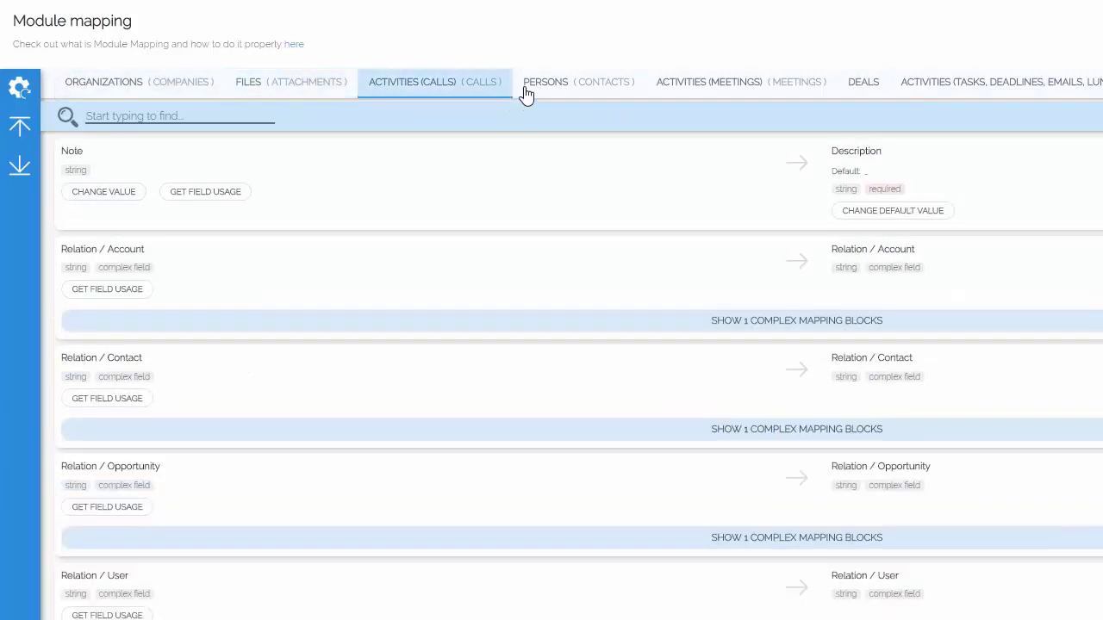
pyautogui.click(546, 94)
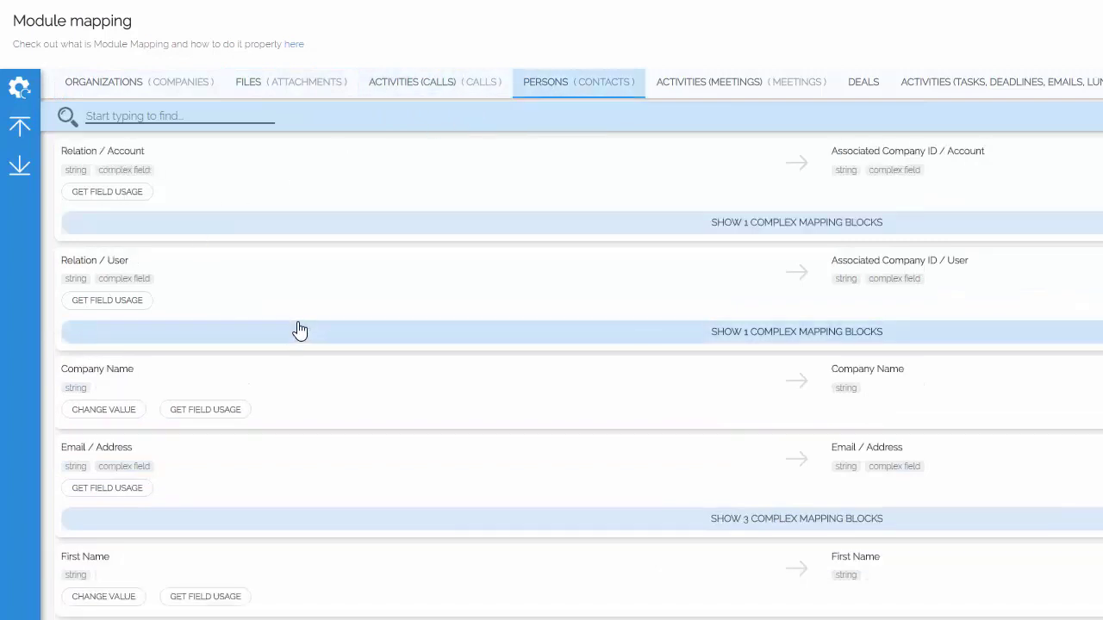
# Search the Organizations field mappings for "ad" and clear the search to list all fields again
pyautogui.click(108, 86)
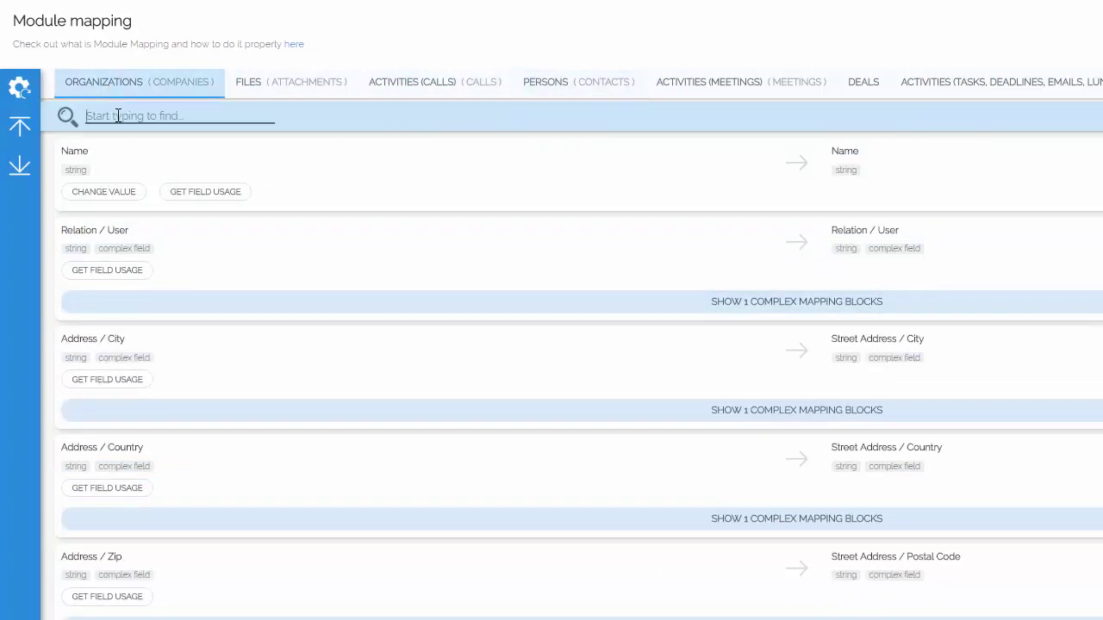
pyautogui.write('ad')
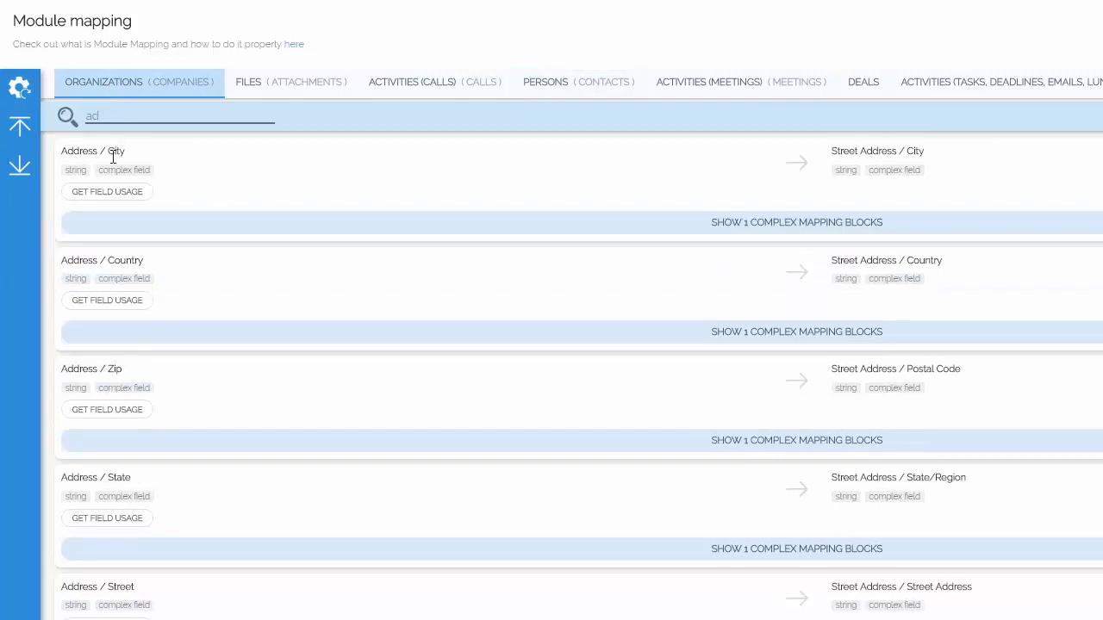
pyautogui.press('BackSpace')
pyautogui.press('BackSpace')
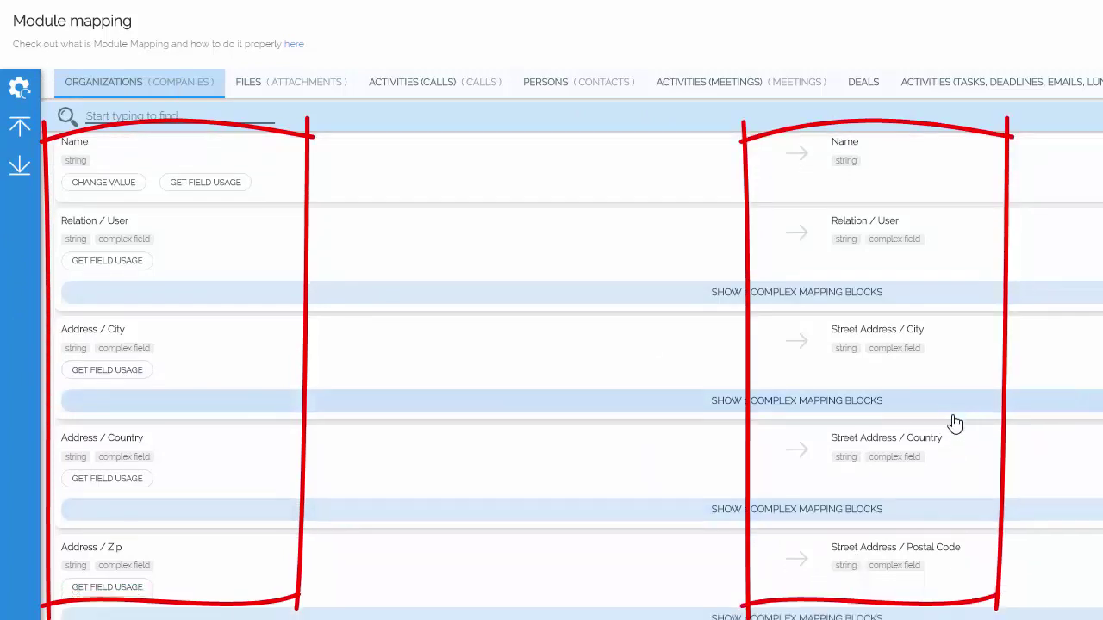
# Map the unmapped Organizations field Update time to the HubSpot field [Renewal] Execute Ticket, keeping the dialog open for another mapping
pyautogui.scroll(-4, 954, 422)
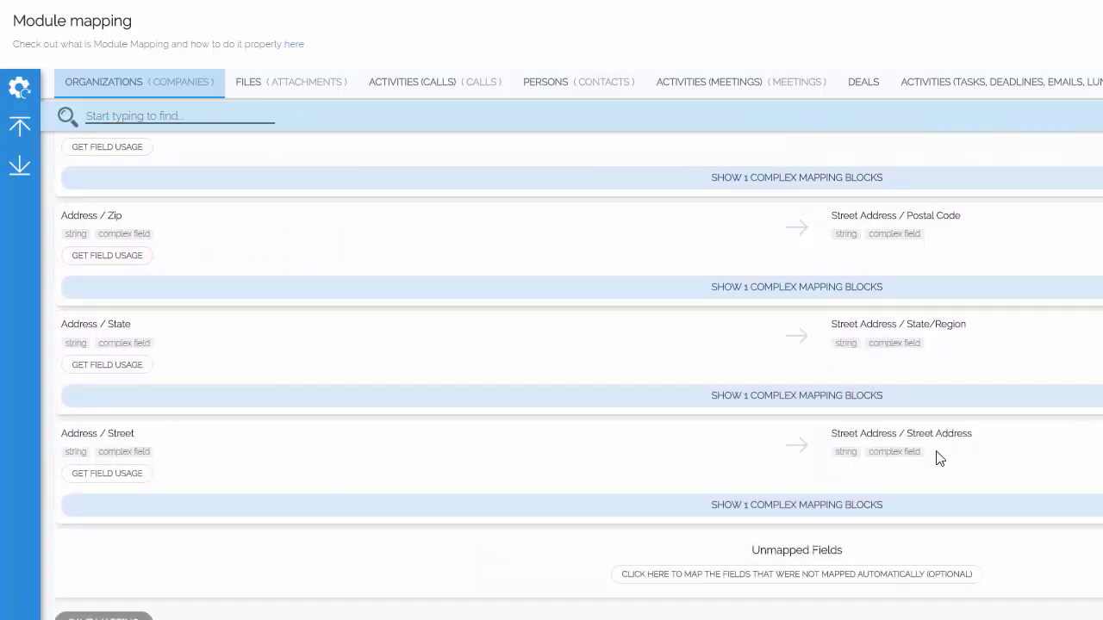
pyautogui.click(890, 578)
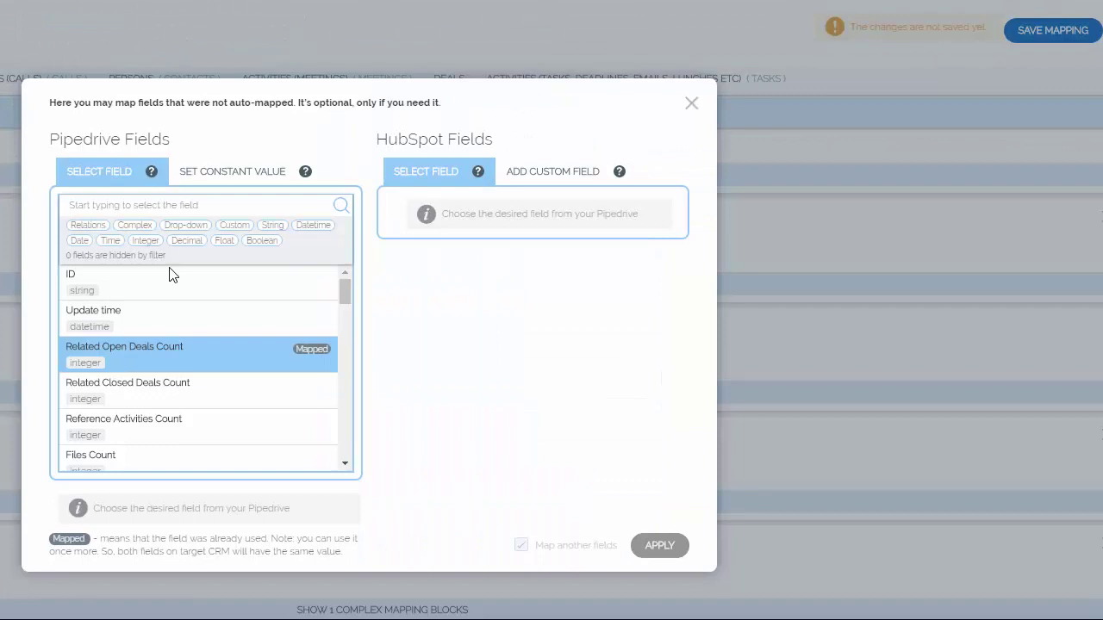
pyautogui.click(178, 315)
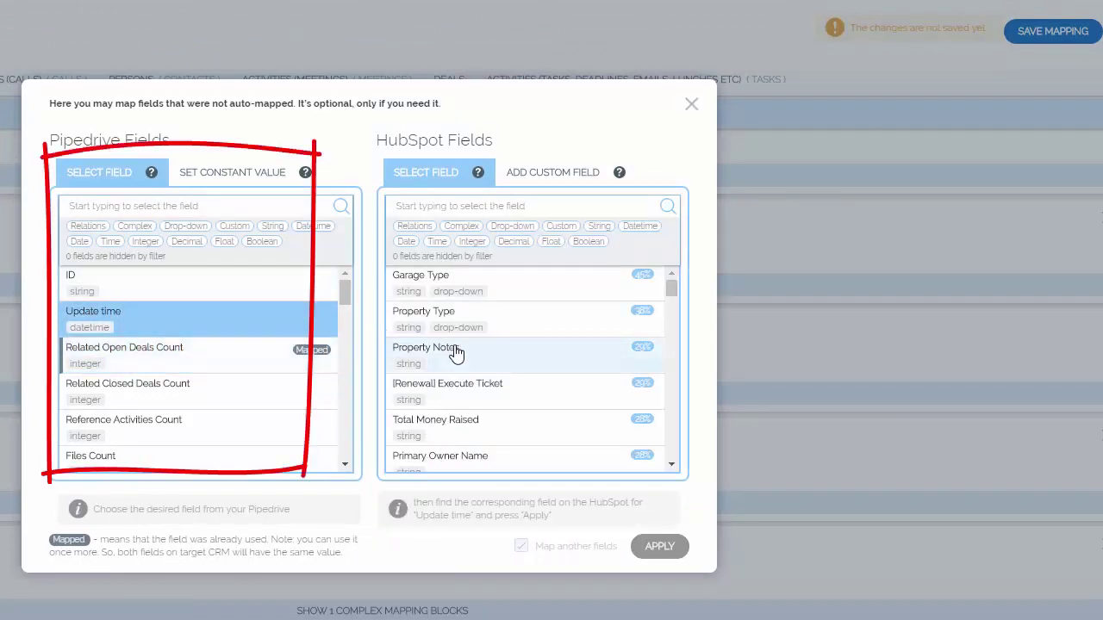
pyautogui.click(460, 402)
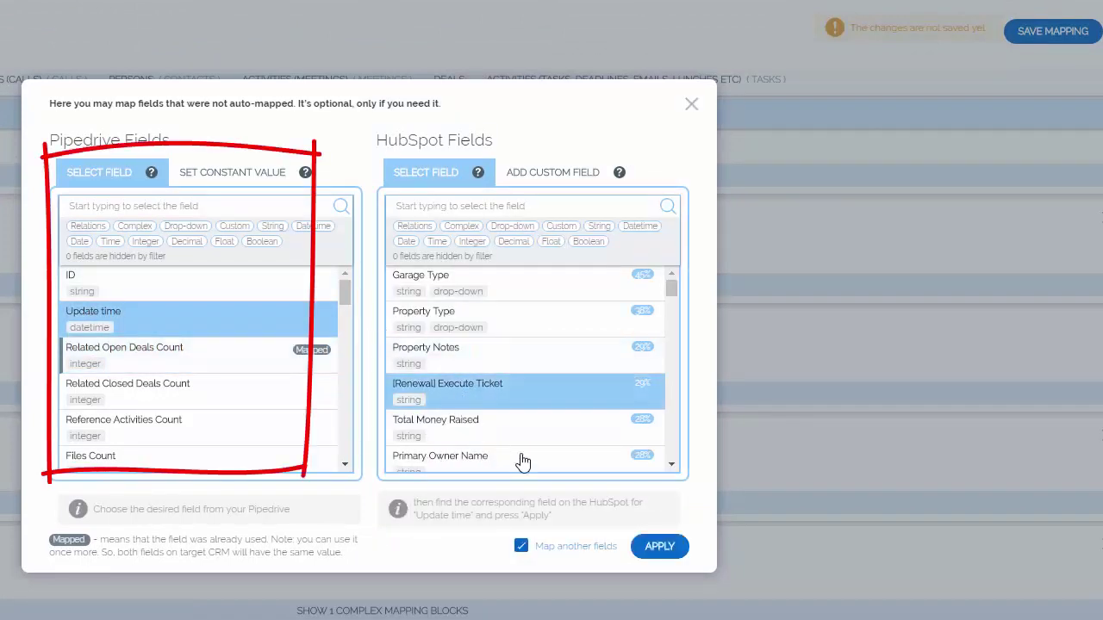
pyautogui.click(522, 555)
pyautogui.click(648, 550)
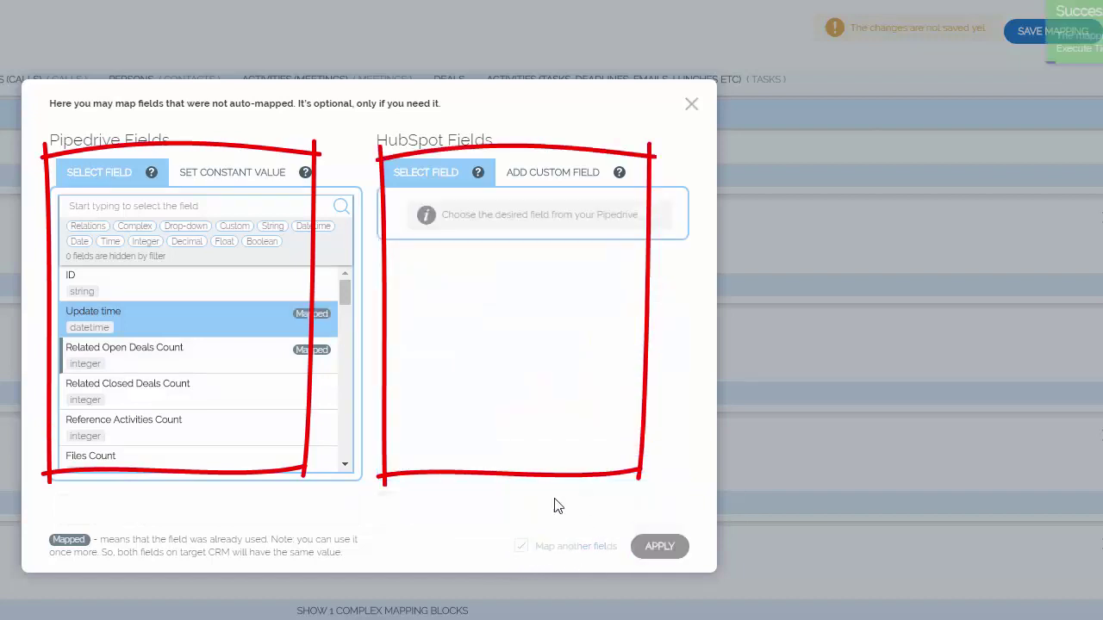
# Map the Pipedrive field Reference Activities Count to the HubSpot field Target Account and finish adding field mappings
pyautogui.click(214, 419)
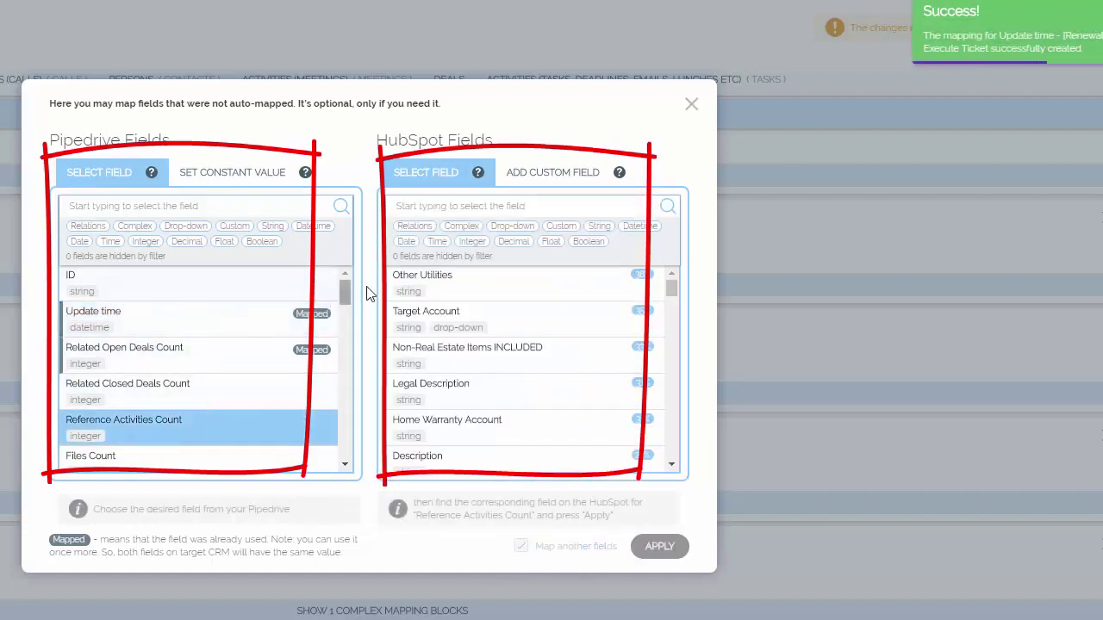
pyautogui.click(437, 326)
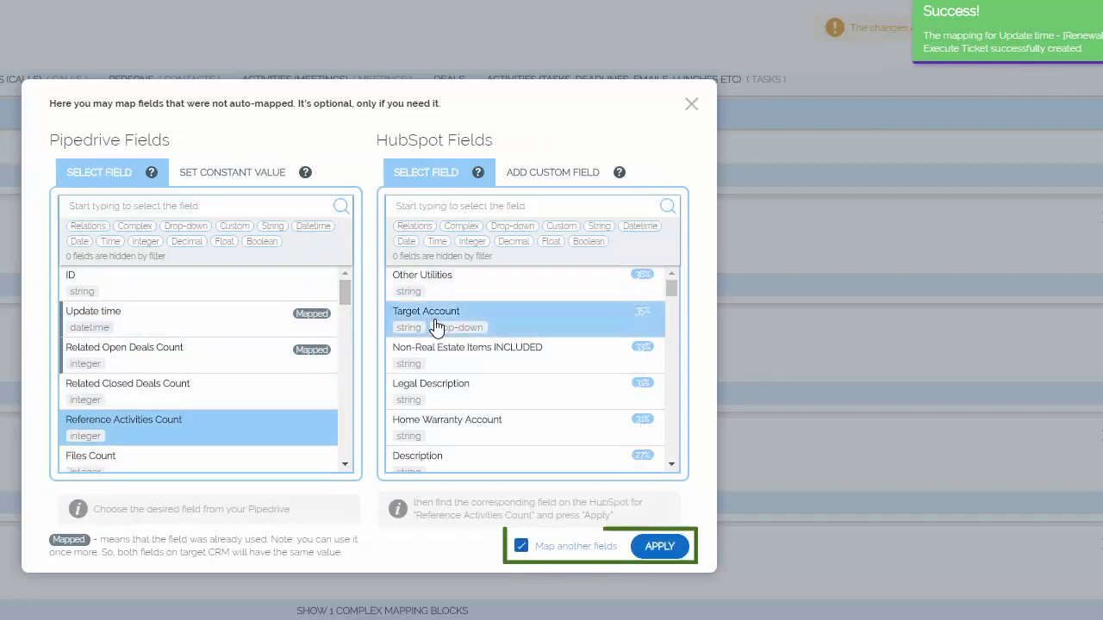
pyautogui.click(522, 546)
pyautogui.click(652, 546)
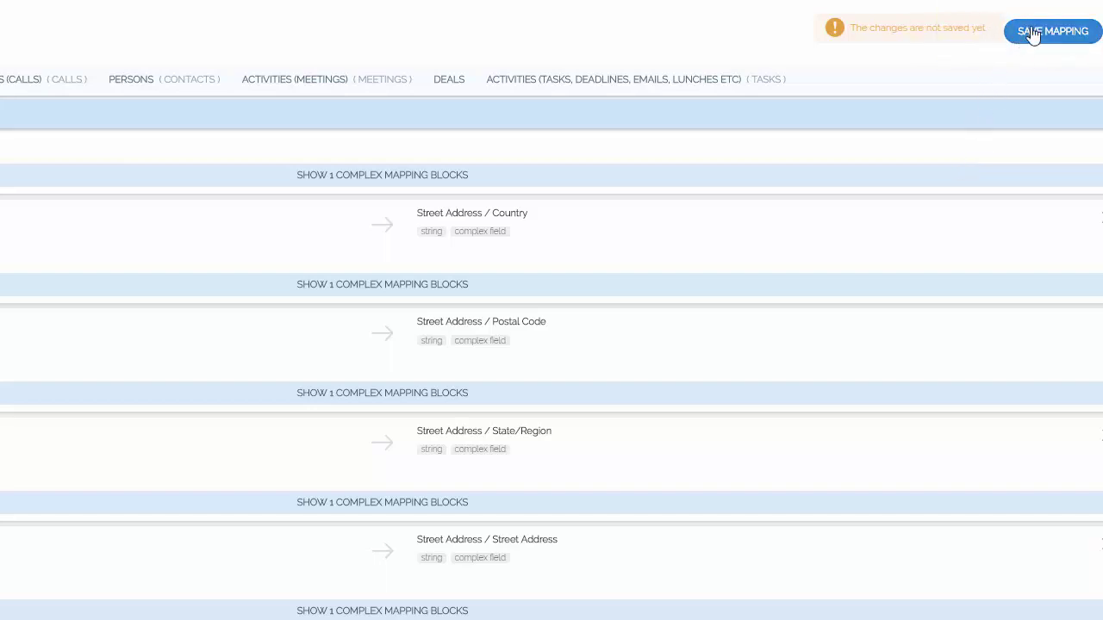
# Save the mapping as a new version marked Important, with the title "hrfth" and the description "hfrthr"
pyautogui.click(1027, 31)
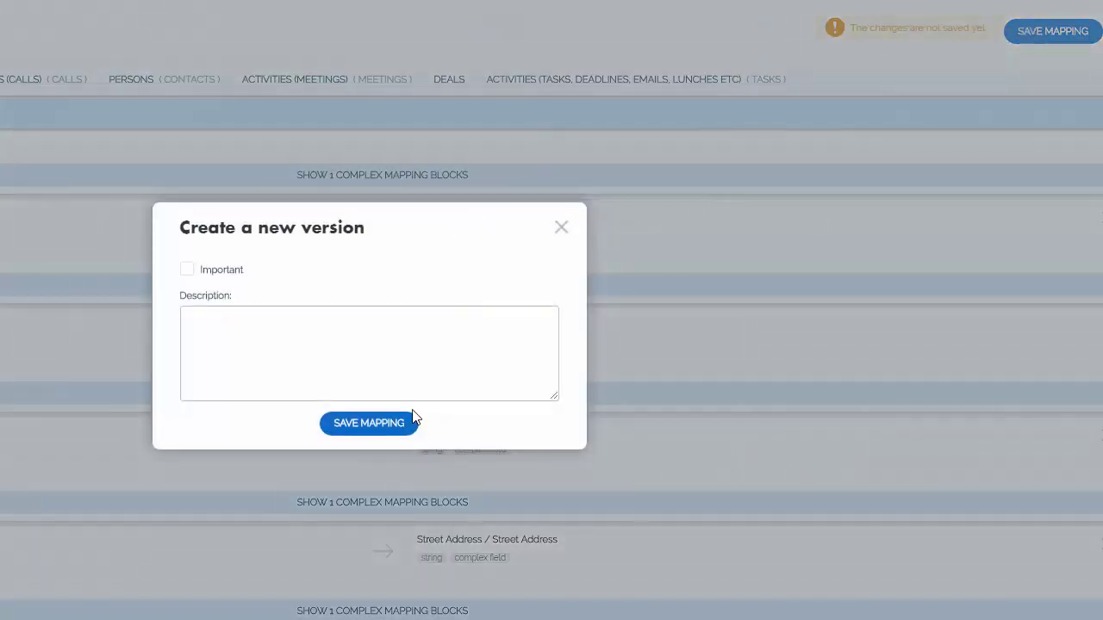
pyautogui.write('hfrthr')
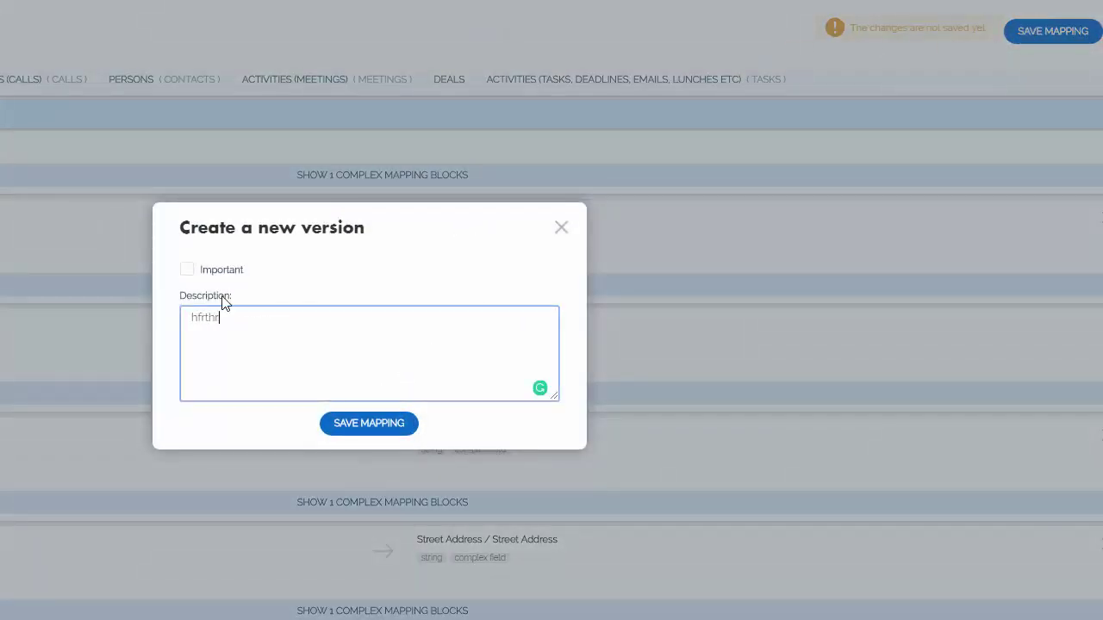
pyautogui.click(186, 272)
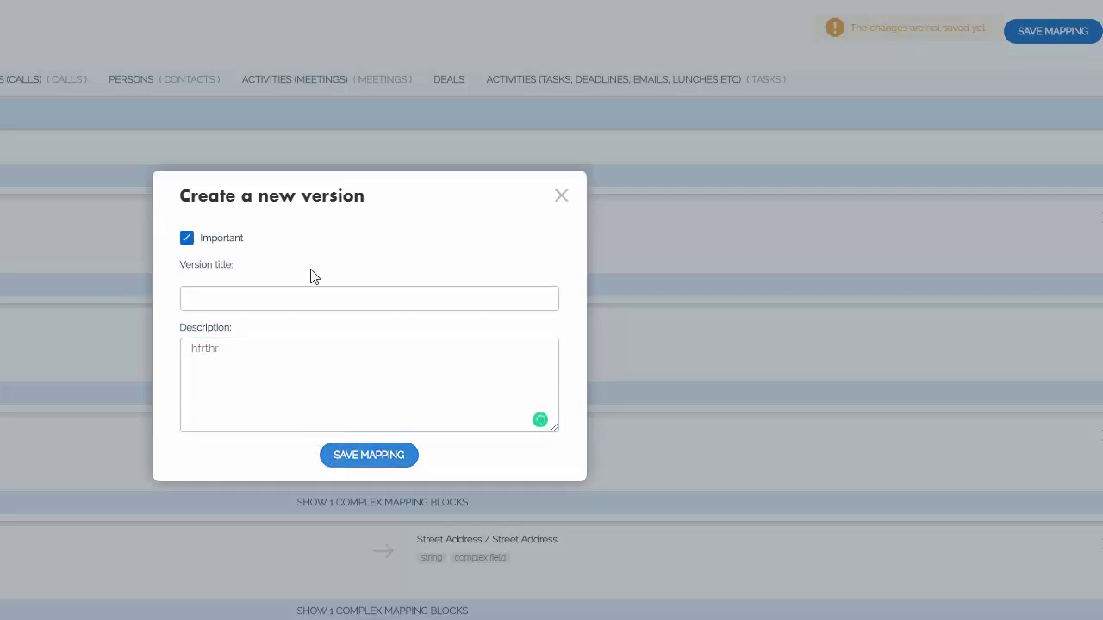
pyautogui.click(282, 294)
pyautogui.write('hrfth')
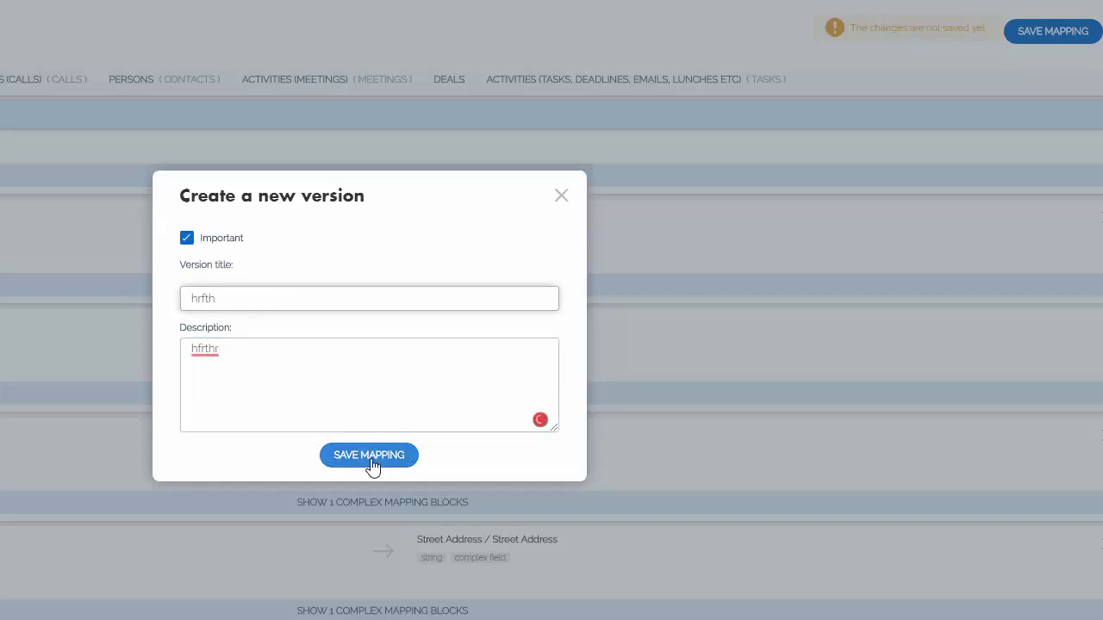
pyautogui.click(368, 456)
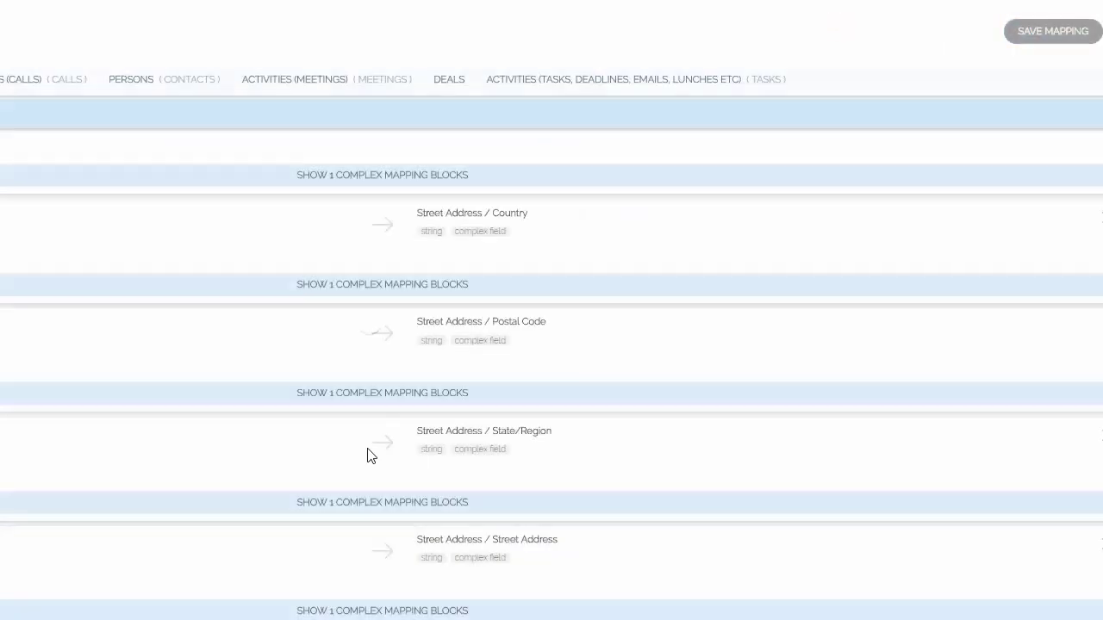
# Start the free sample migration with the selected modules, then view its migration progress details and close them
pyautogui.scroll(-2, 758, 478)
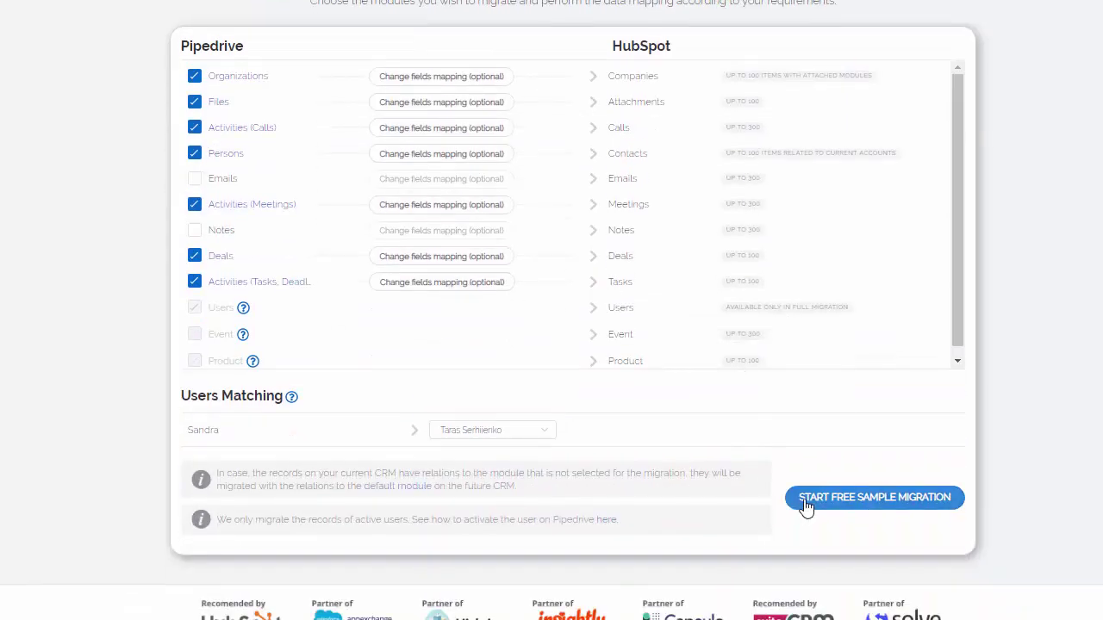
pyautogui.click(806, 507)
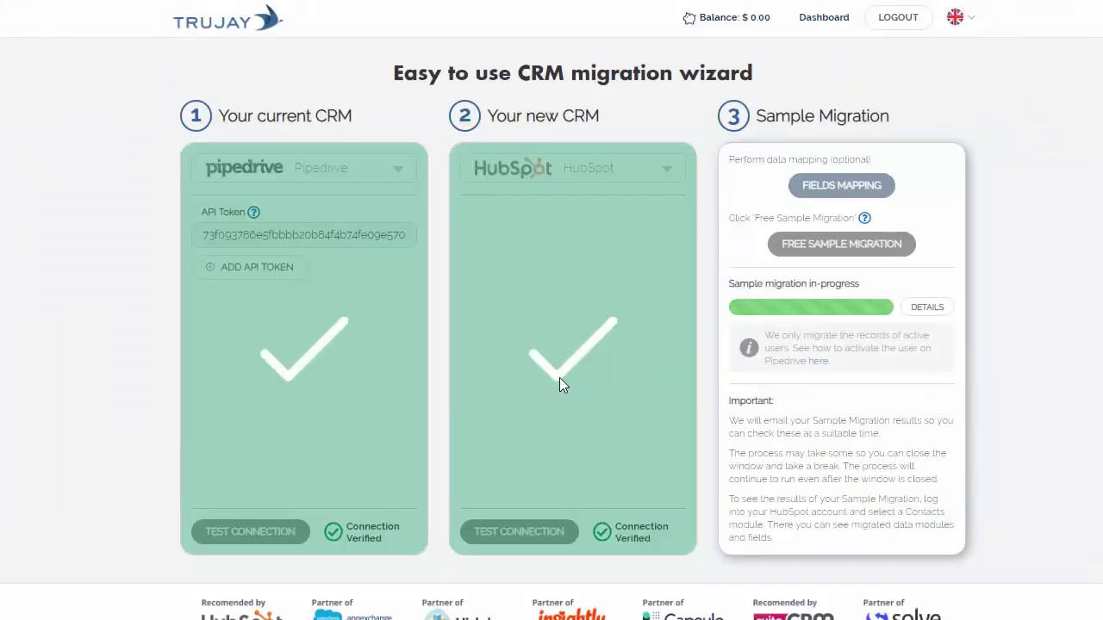
pyautogui.click(925, 306)
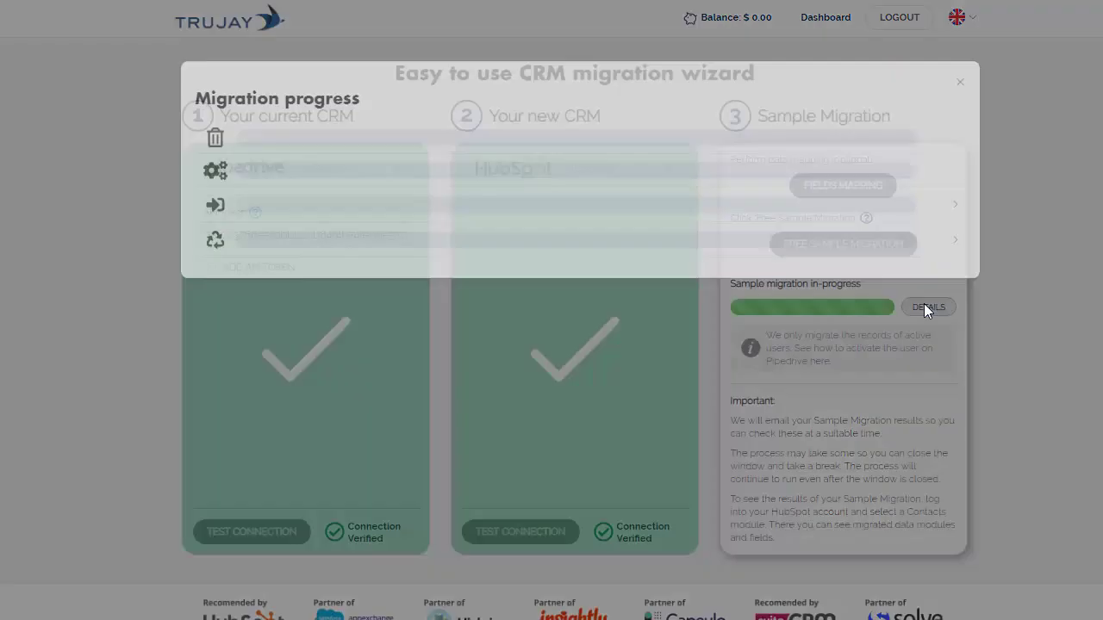
pyautogui.click(958, 89)
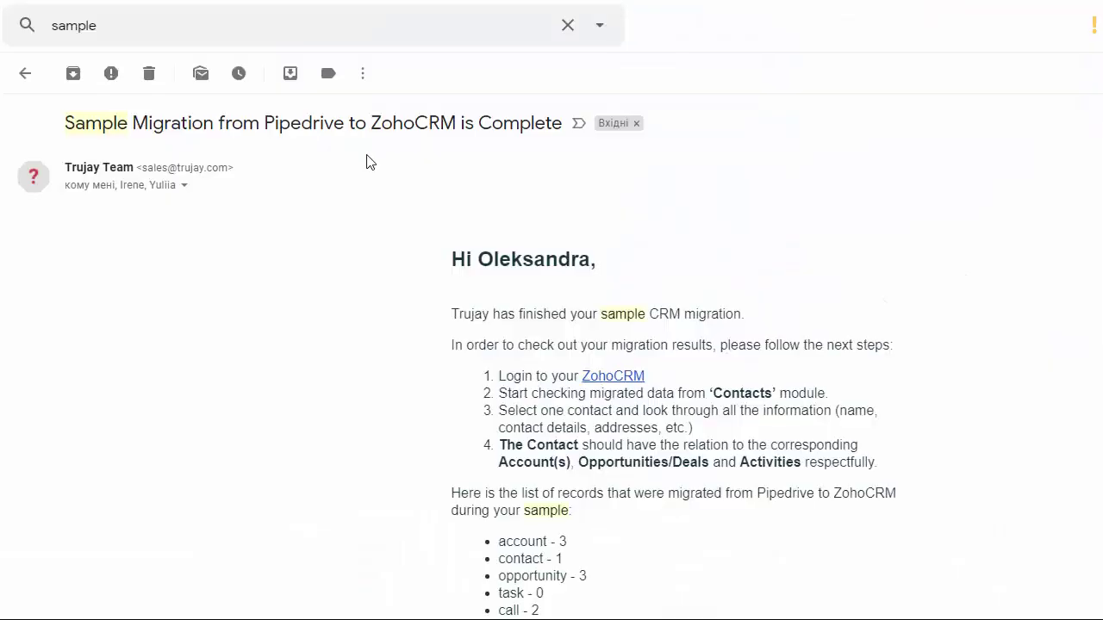
# Read the sample completion e-mail and review the migrated records per module in the wizard's Sample Results
pyautogui.scroll(-5, 437, 551)
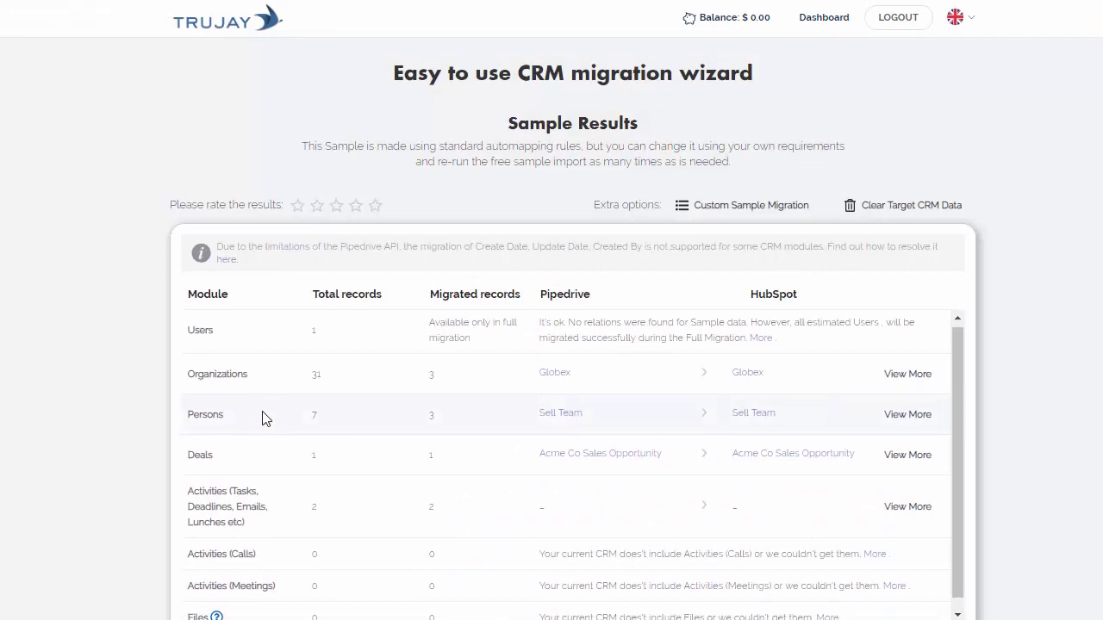
pyautogui.scroll(-5, 263, 419)
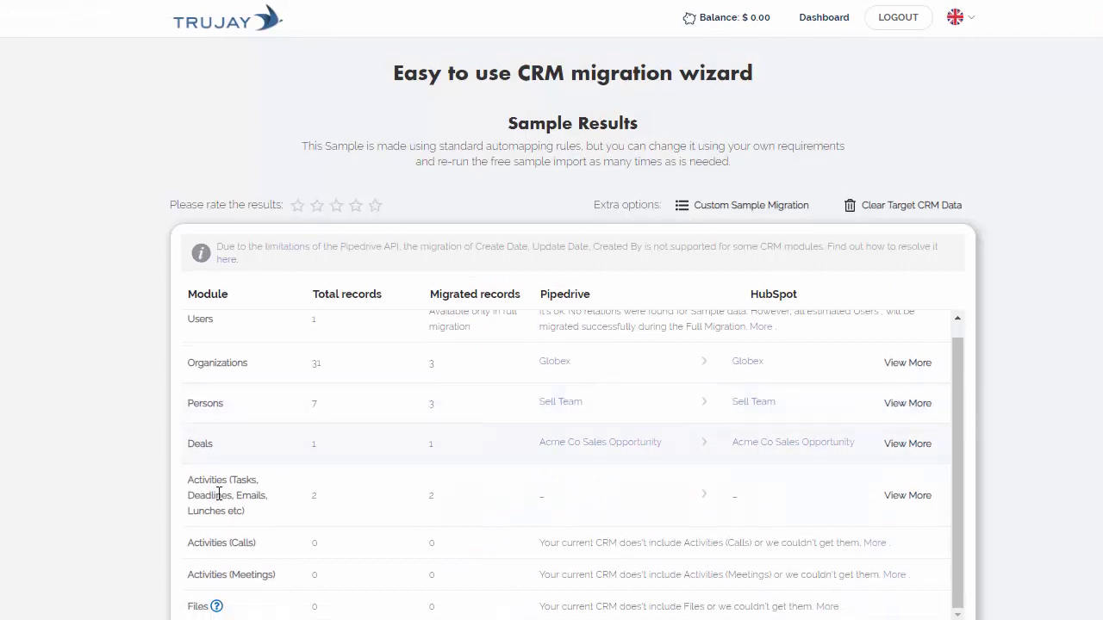
pyautogui.scroll(-1, 198, 518)
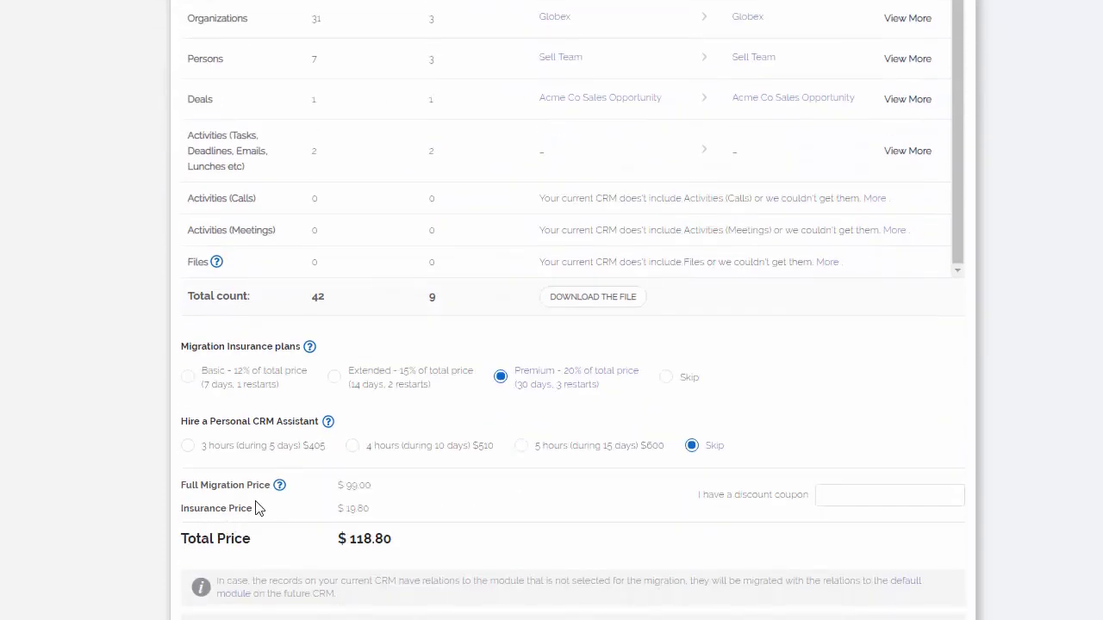
# Compare the migration extras and select the Premium insurance plan and the 5 hours (during 15 days) Personal CRM Assistant package
pyautogui.click(207, 384)
pyautogui.click(355, 384)
pyautogui.click(527, 385)
pyautogui.click(523, 447)
pyautogui.click(405, 452)
pyautogui.click(521, 447)
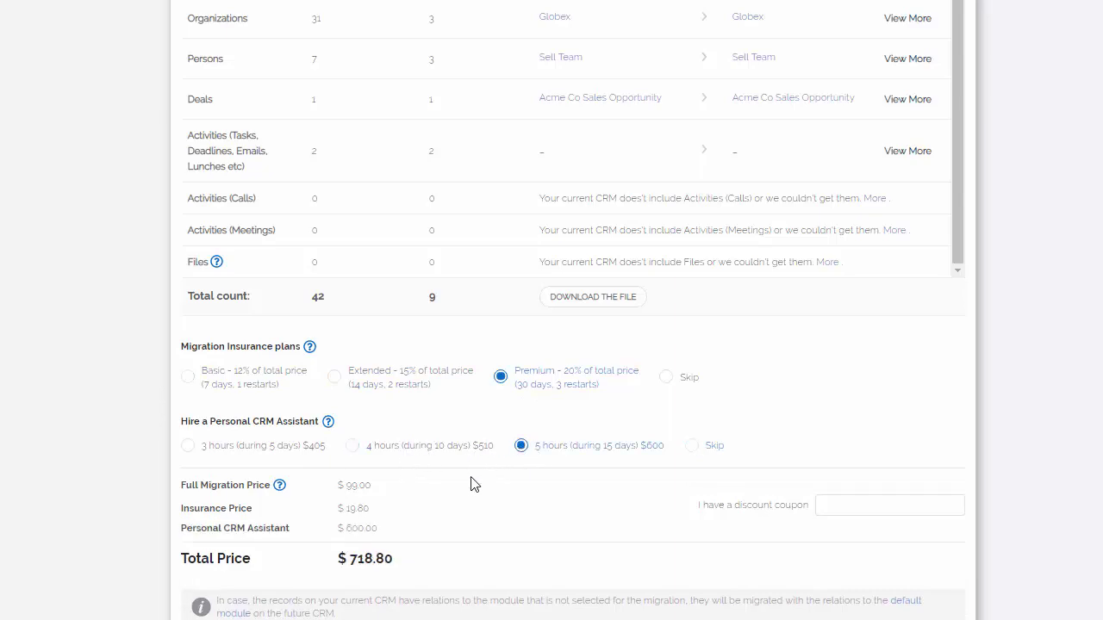
pyautogui.scroll(-3, 439, 482)
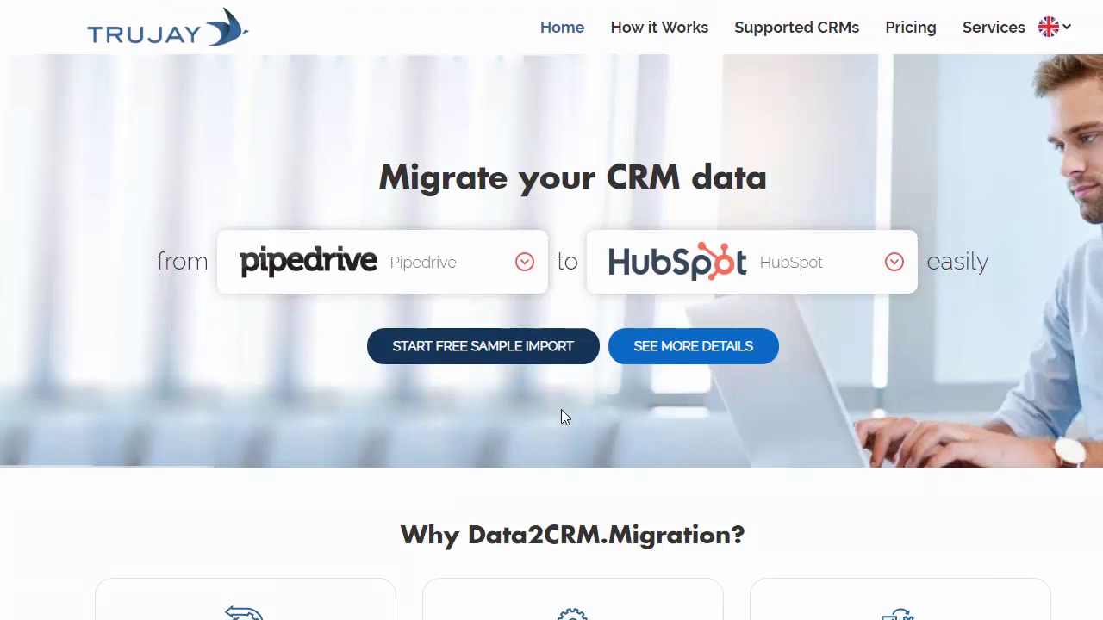
# Look through the Trujay home page from the service benefits to the footer and return to the Pipedrive to HubSpot selection
pyautogui.scroll(-4, 560, 432)
pyautogui.scroll(-2, 561, 442)
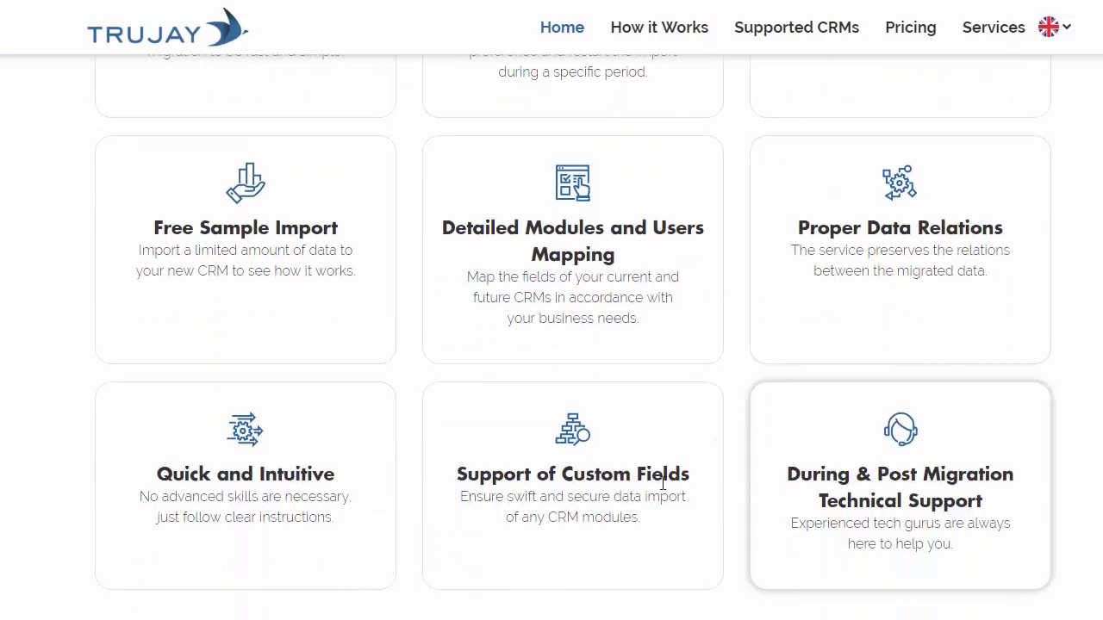
pyautogui.scroll(-4, 660, 473)
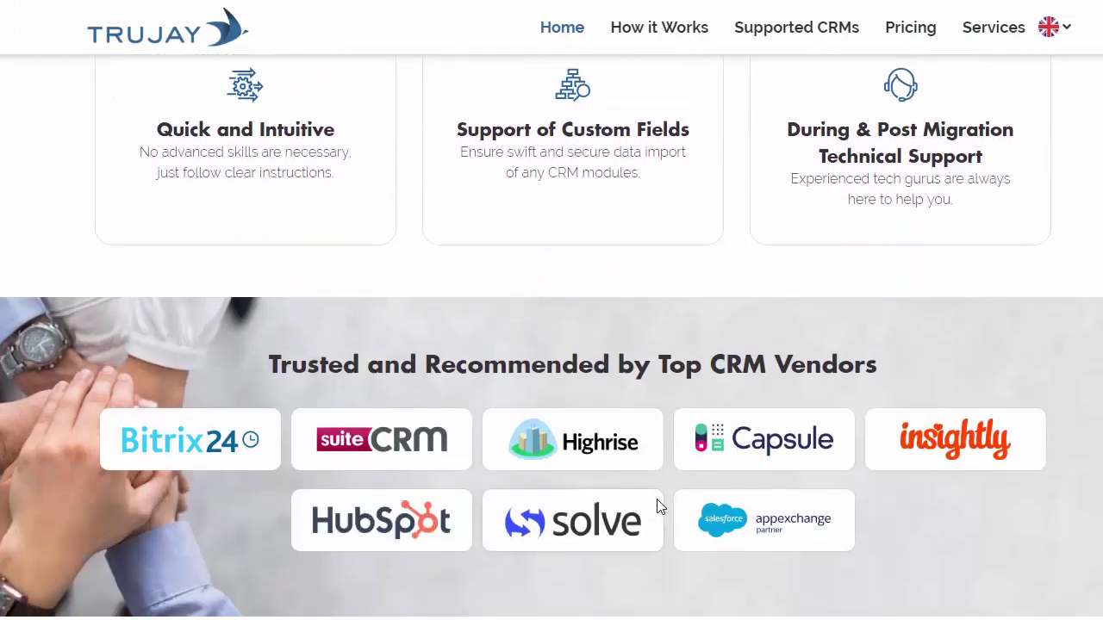
pyautogui.scroll(-1, 656, 498)
pyautogui.scroll(-4, 656, 499)
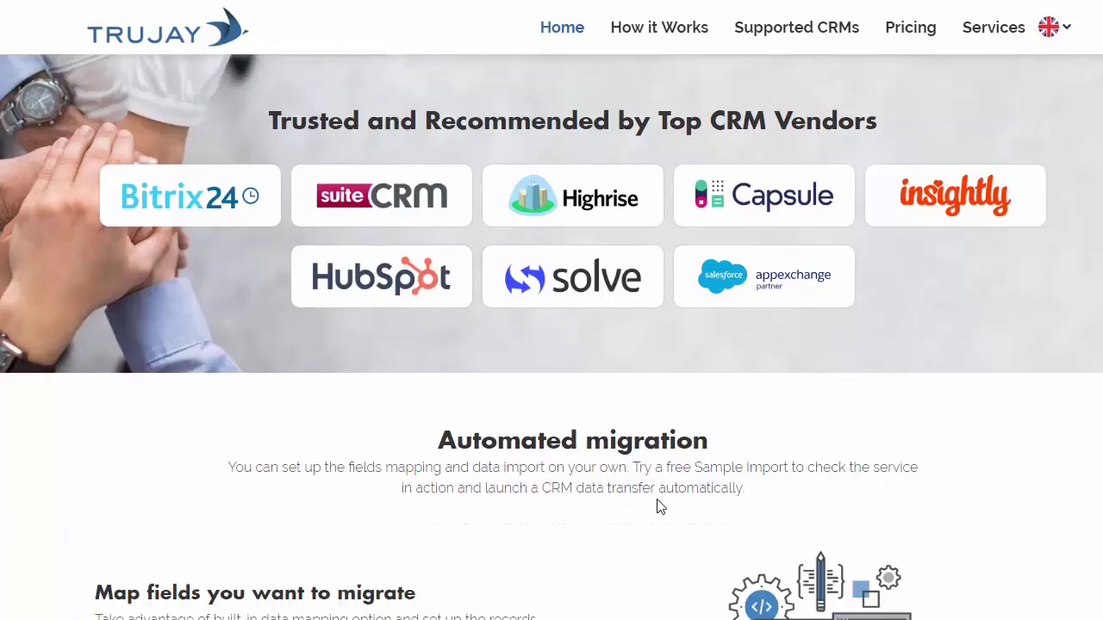
pyautogui.scroll(-1, 656, 500)
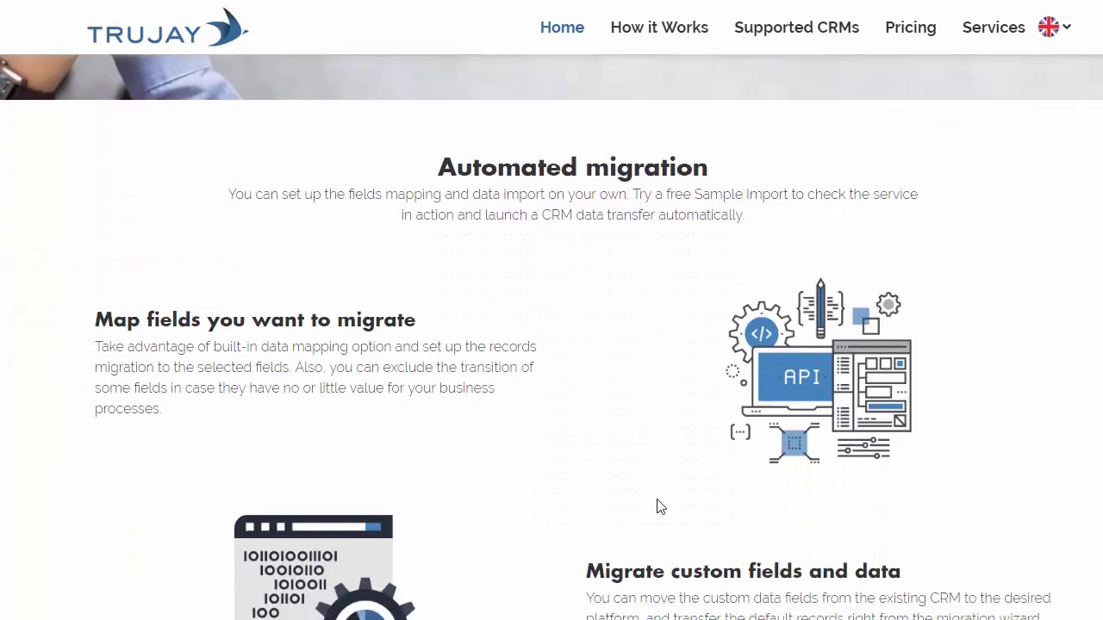
pyautogui.scroll(-5, 660, 507)
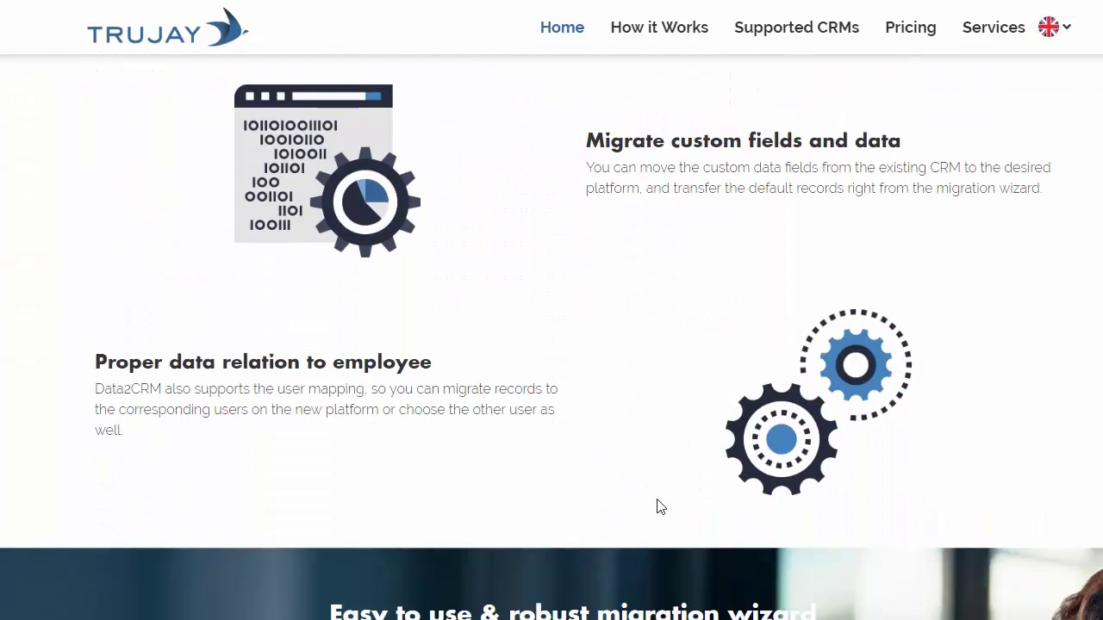
pyautogui.scroll(-2, 660, 507)
pyautogui.scroll(-4, 657, 505)
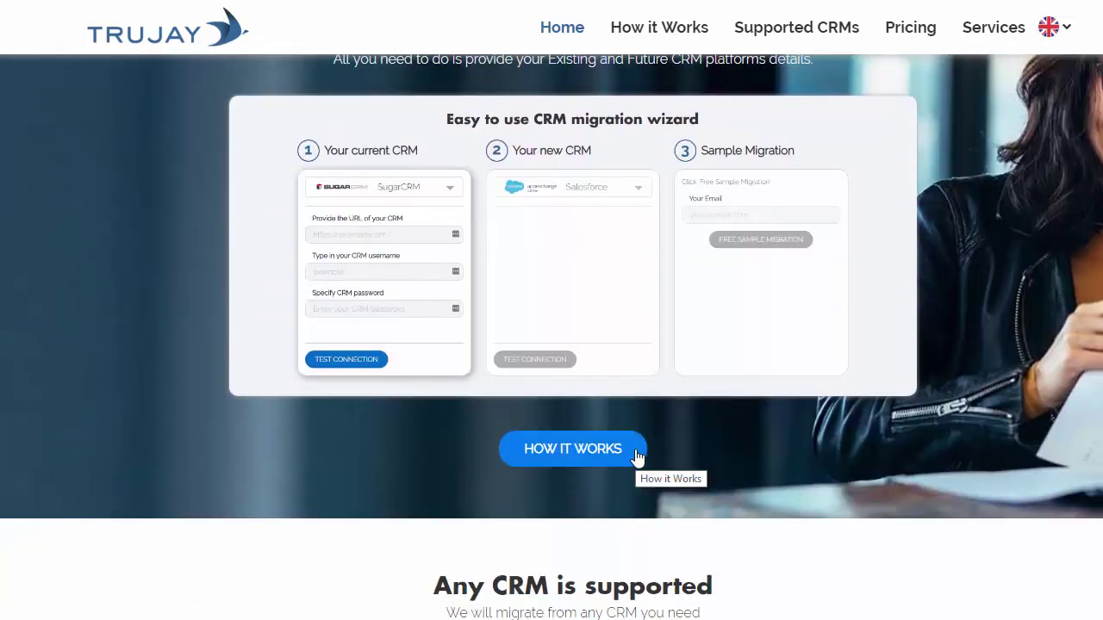
pyautogui.scroll(-2, 636, 457)
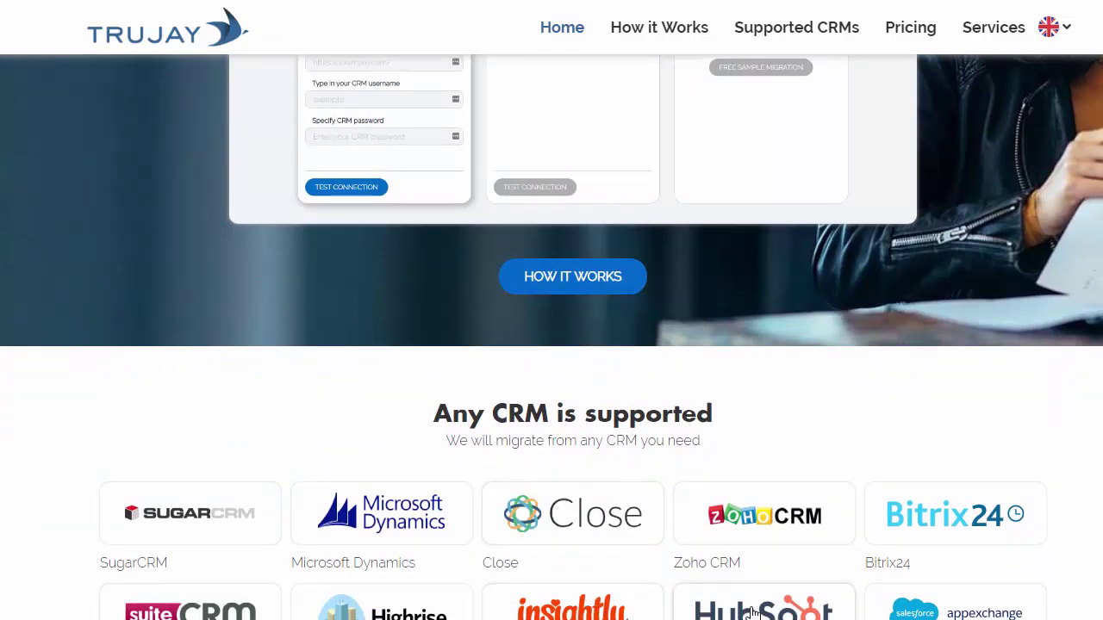
pyautogui.scroll(-6, 751, 611)
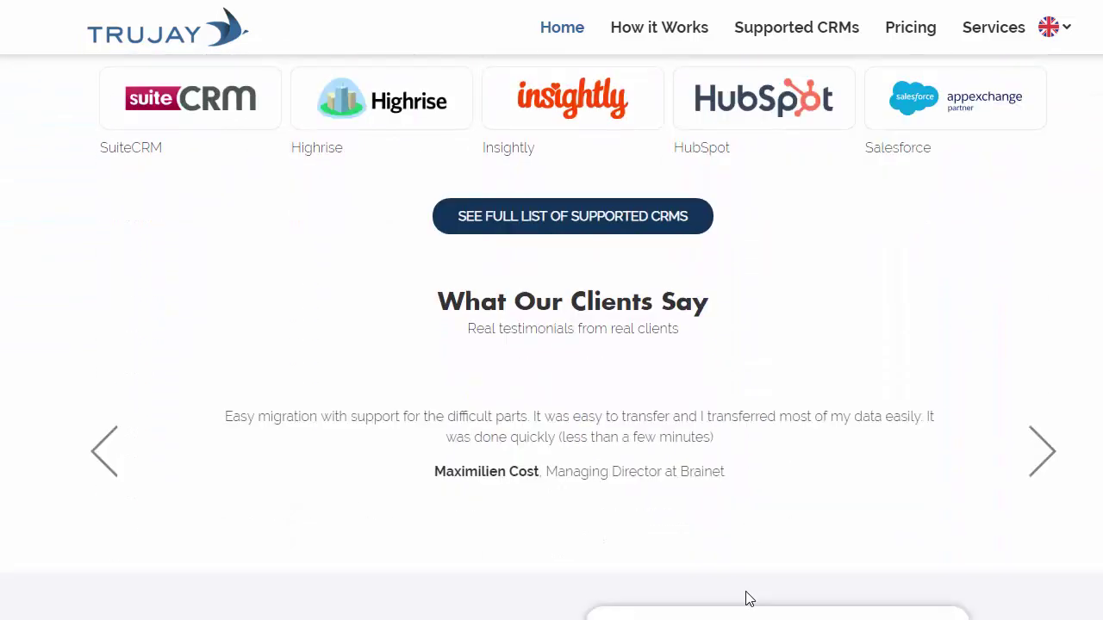
pyautogui.scroll(-2, 746, 590)
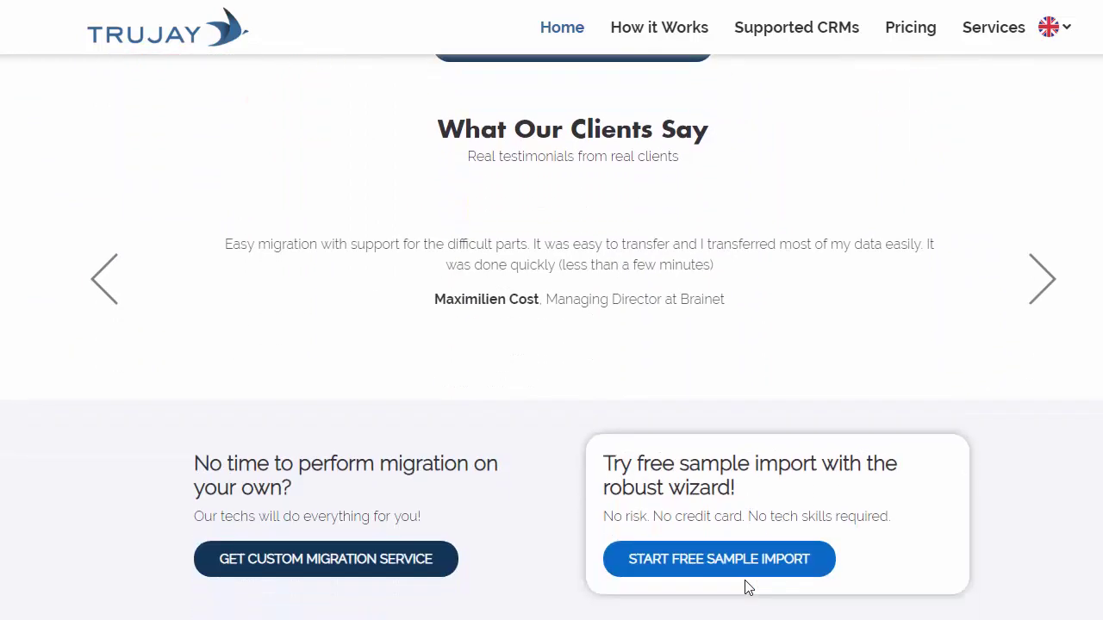
pyautogui.scroll(-4, 748, 588)
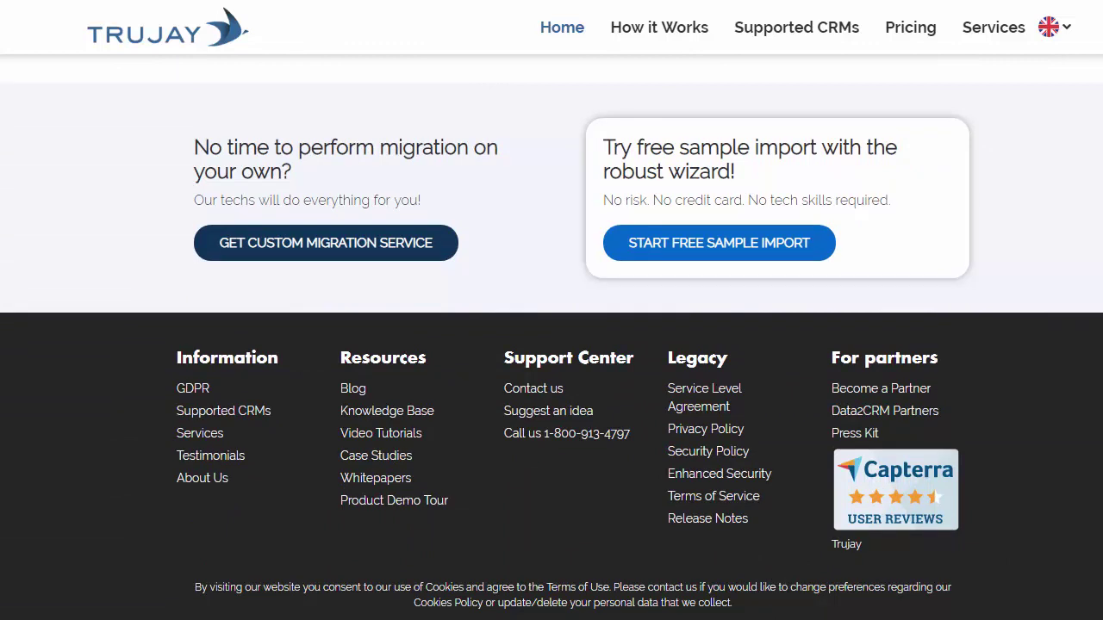
pyautogui.press('Home')
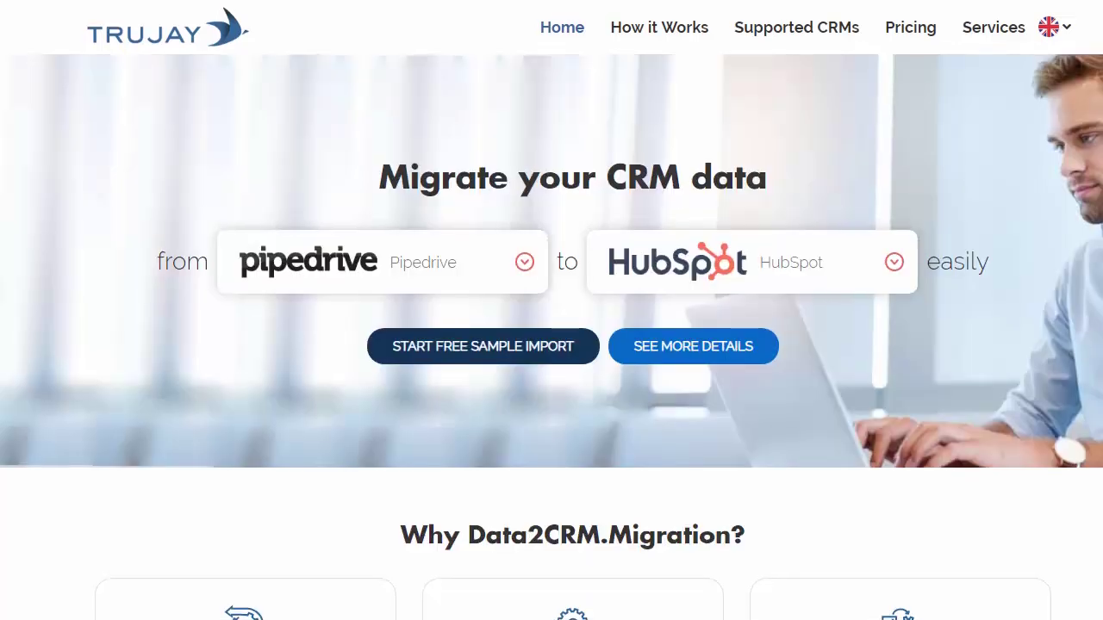